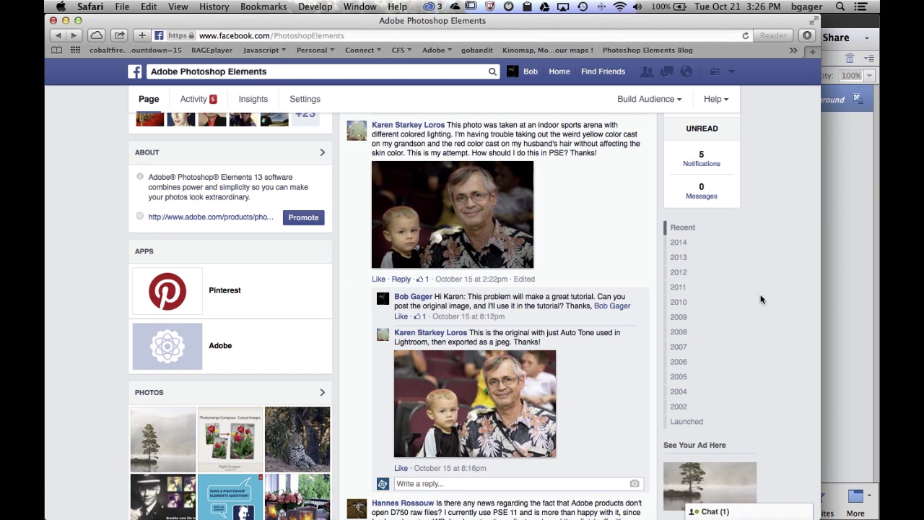
- Switch to Photoshop Elements Editor and duplicate the Background layer of the photo
click(849, 299)
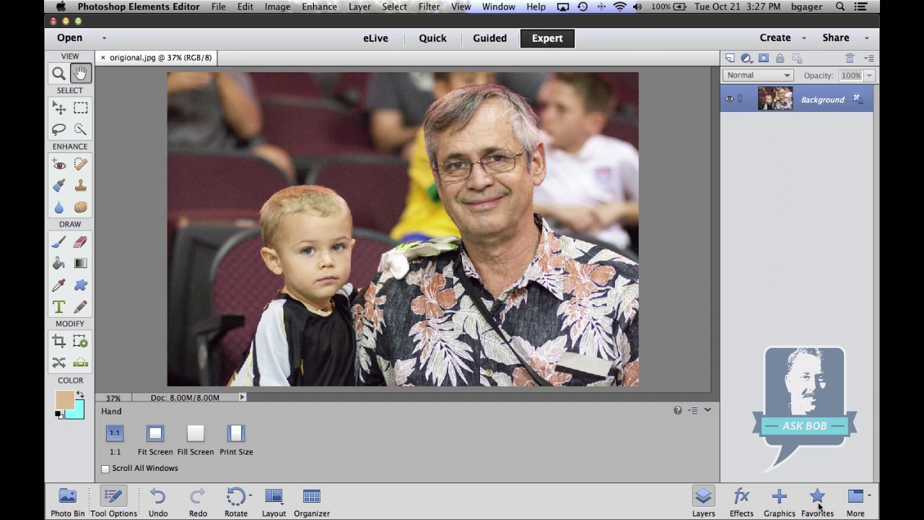
click(704, 496)
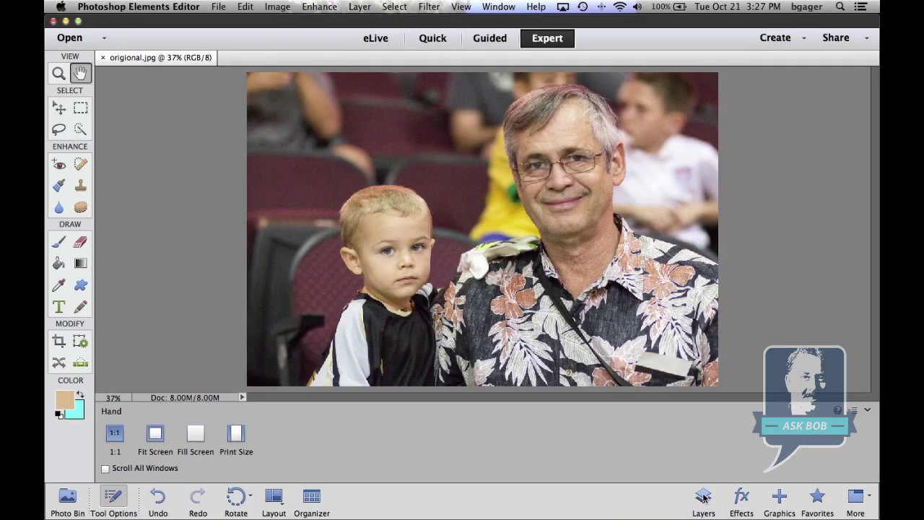
click(704, 497)
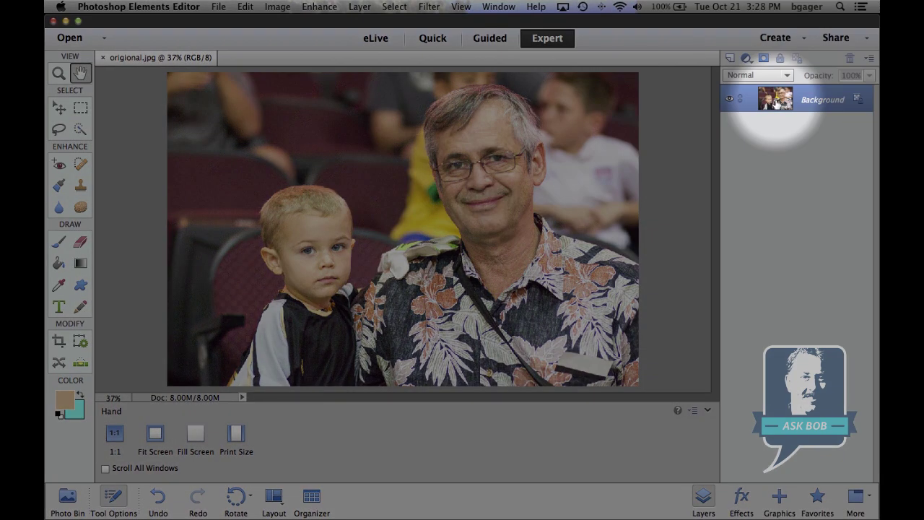
drag(776, 103, 732, 59)
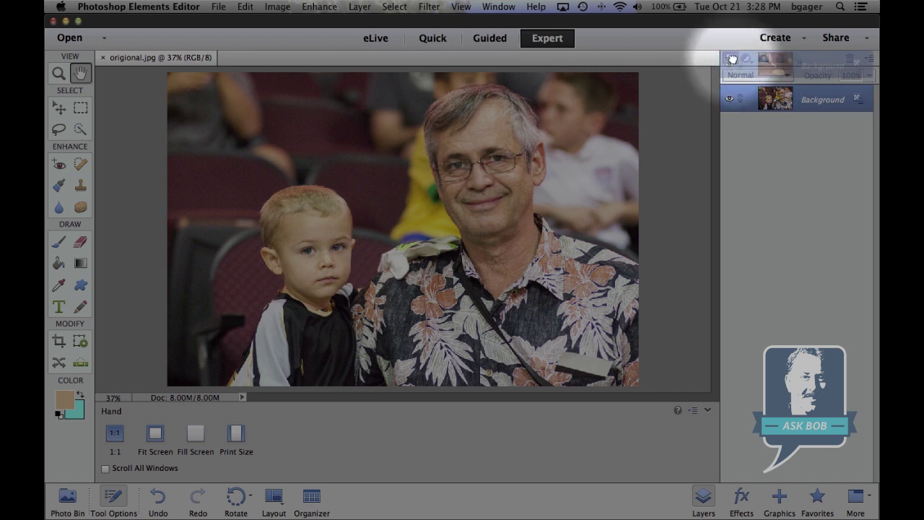
drag(731, 58, 731, 58)
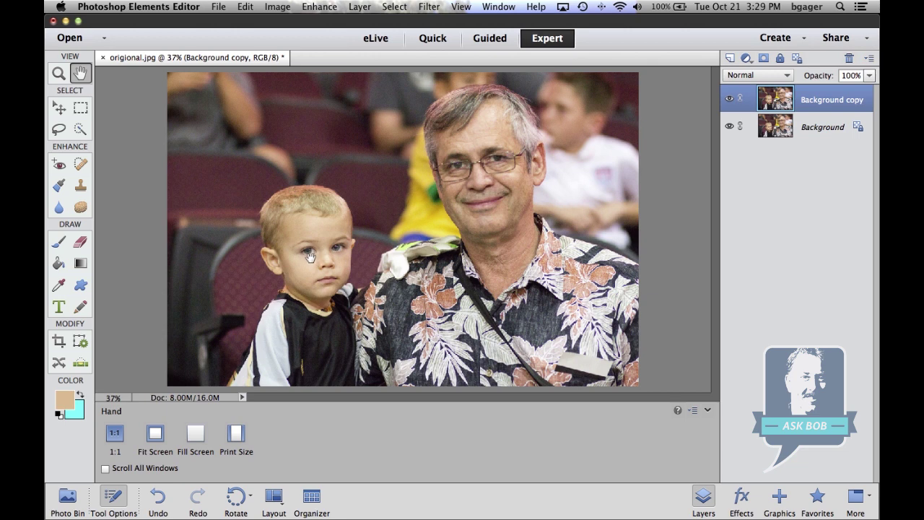
- Start Adjust Color for Skin Tone on the Background copy layer and sample the skin on the boy's forehead
click(60, 76)
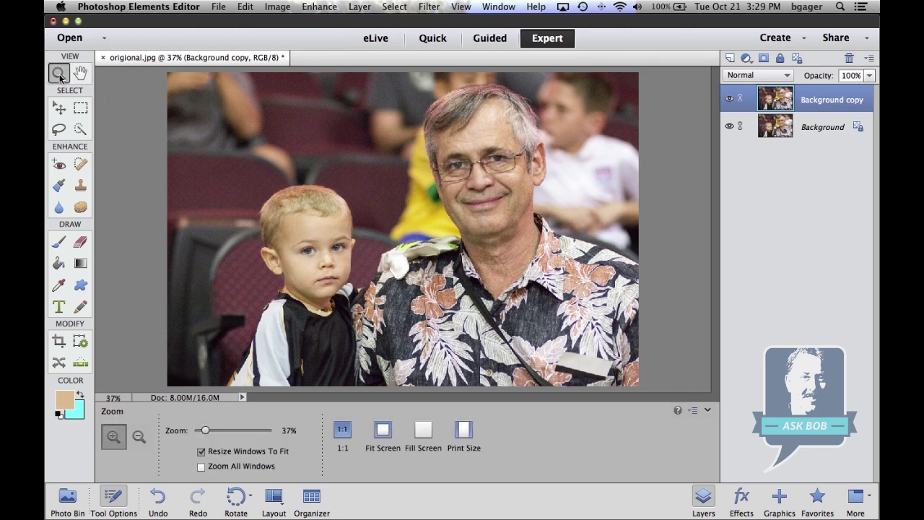
click(319, 249)
click(410, 236)
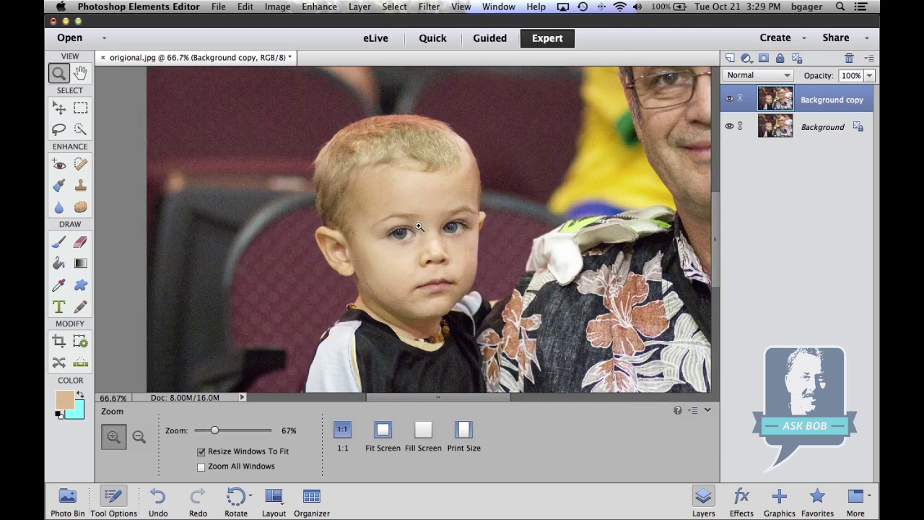
click(419, 228)
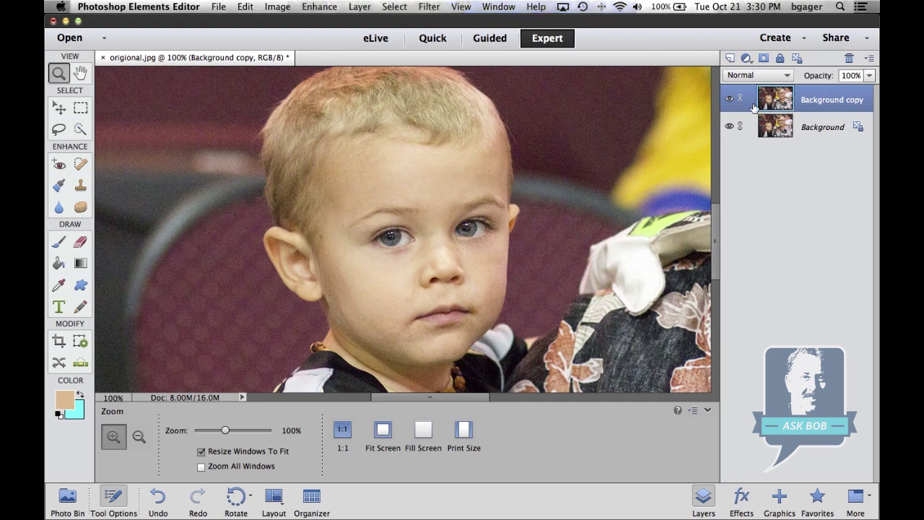
click(313, 8)
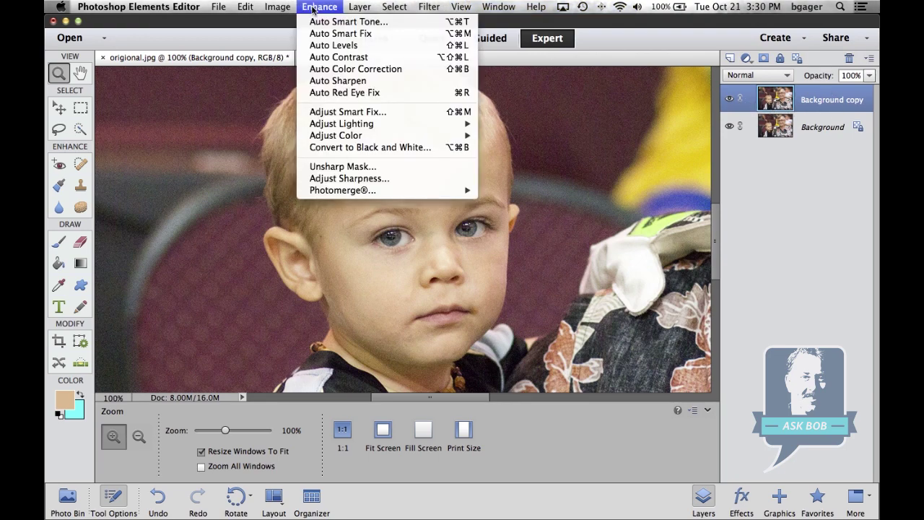
mouse_move(368, 136)
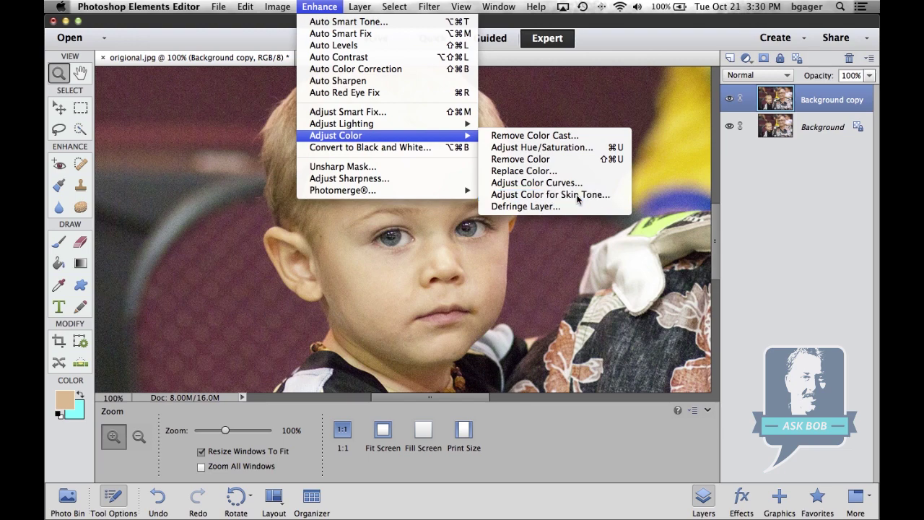
click(577, 199)
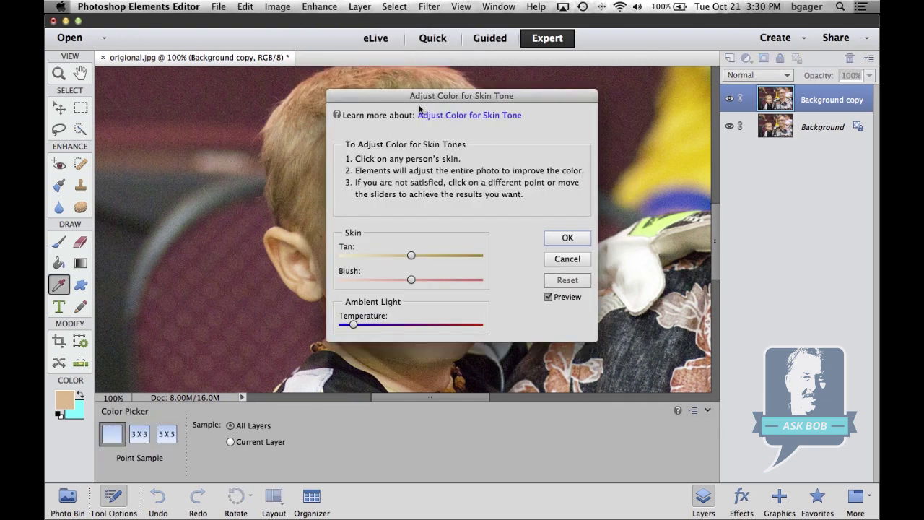
drag(382, 99, 568, 77)
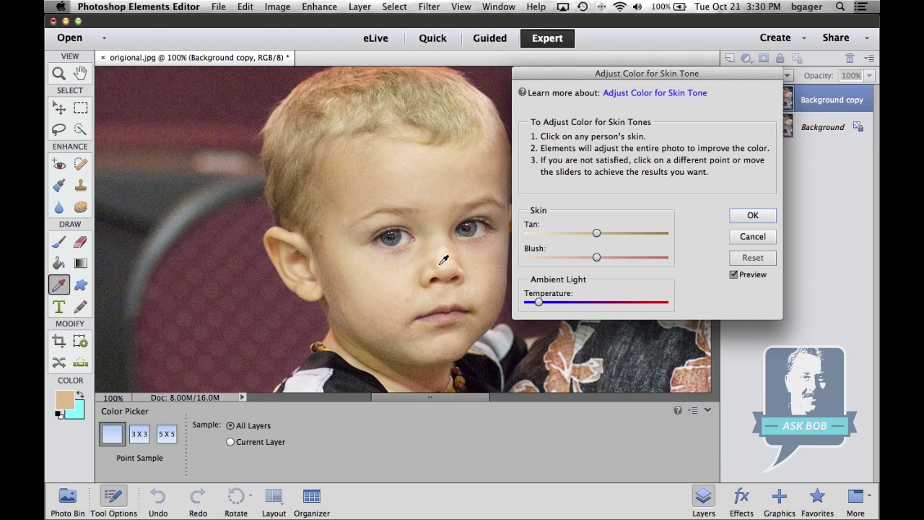
click(413, 158)
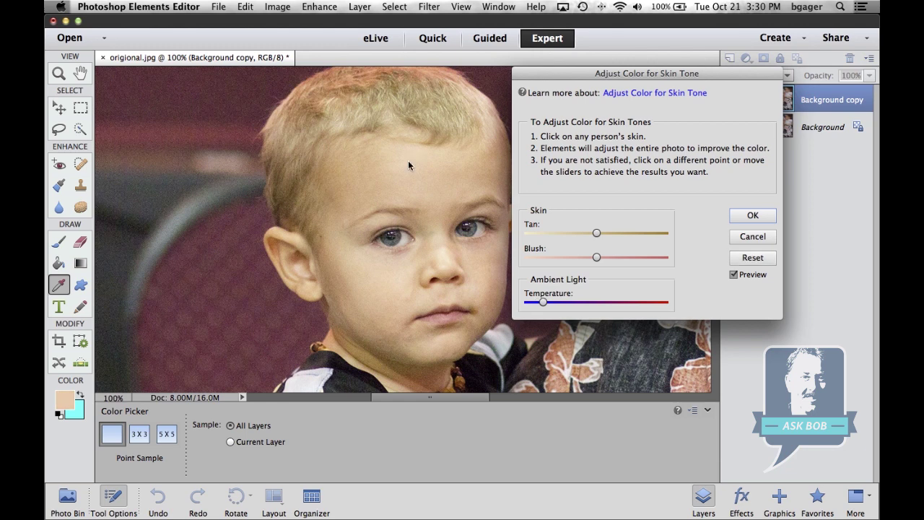
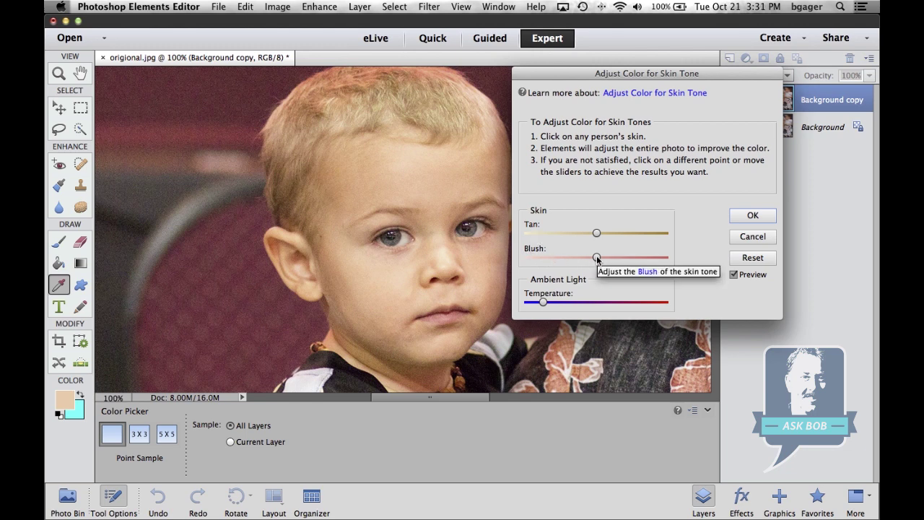
- Lower Blush to near its minimum and Tan to below the middle, and apply the skin tone adjustment
drag(596, 258, 532, 258)
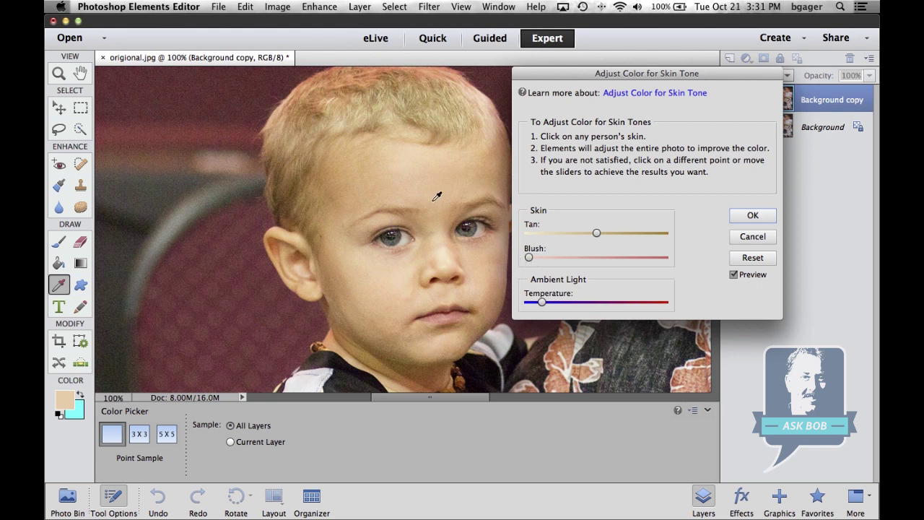
drag(529, 257, 674, 263)
drag(661, 258, 528, 260)
drag(565, 233, 676, 238)
drag(664, 236, 621, 236)
drag(565, 232, 549, 233)
click(559, 232)
click(753, 216)
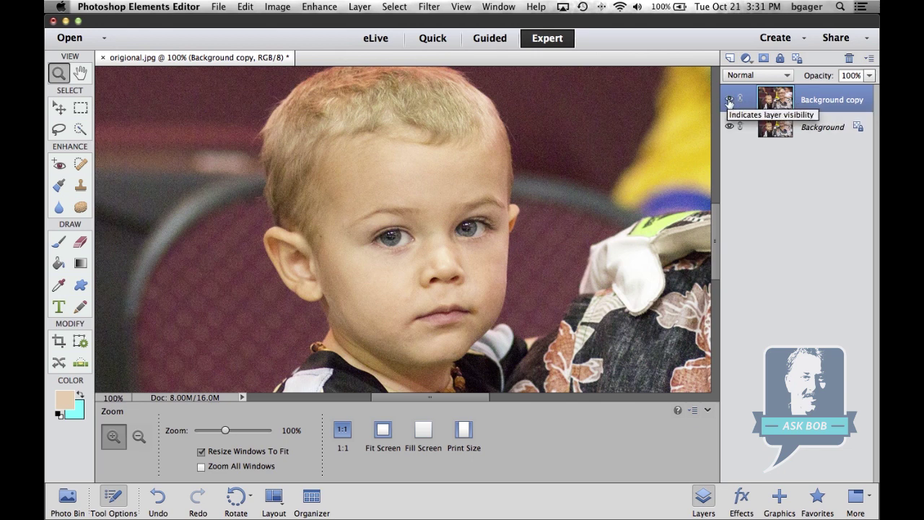
- Compare the photo with and without the skin tone correction, both on the boy's face and on the whole image
click(729, 102)
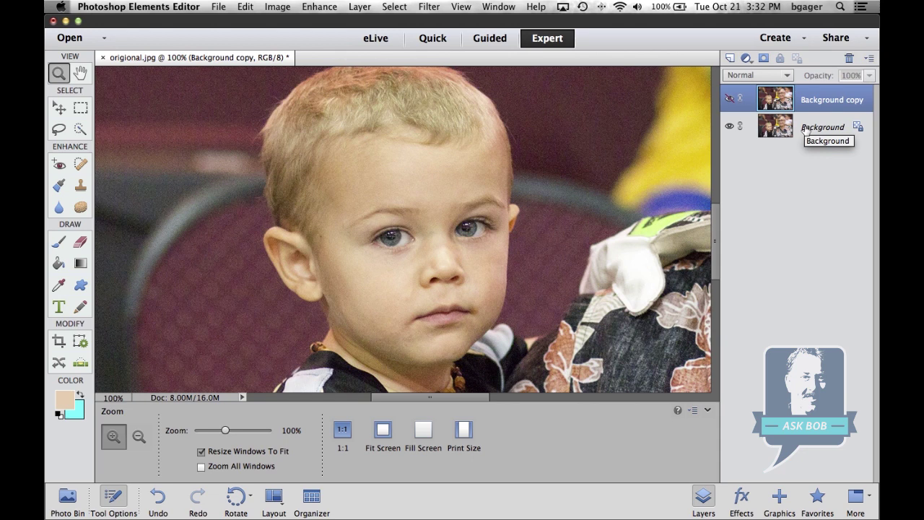
click(729, 101)
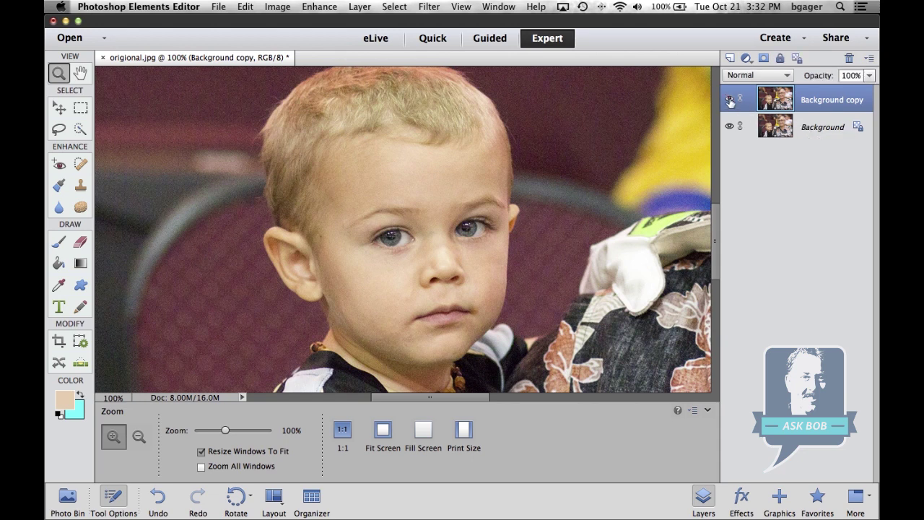
click(730, 101)
click(729, 101)
double_click(80, 72)
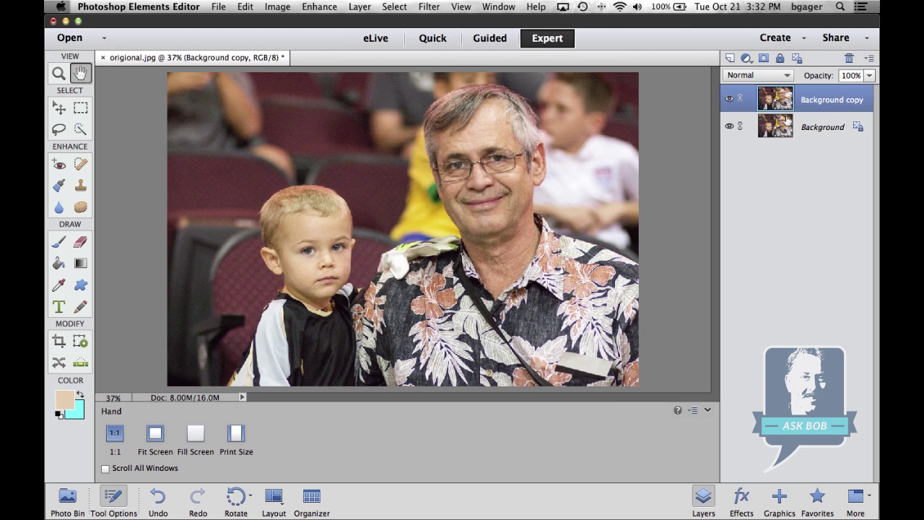
click(729, 99)
click(728, 100)
click(729, 100)
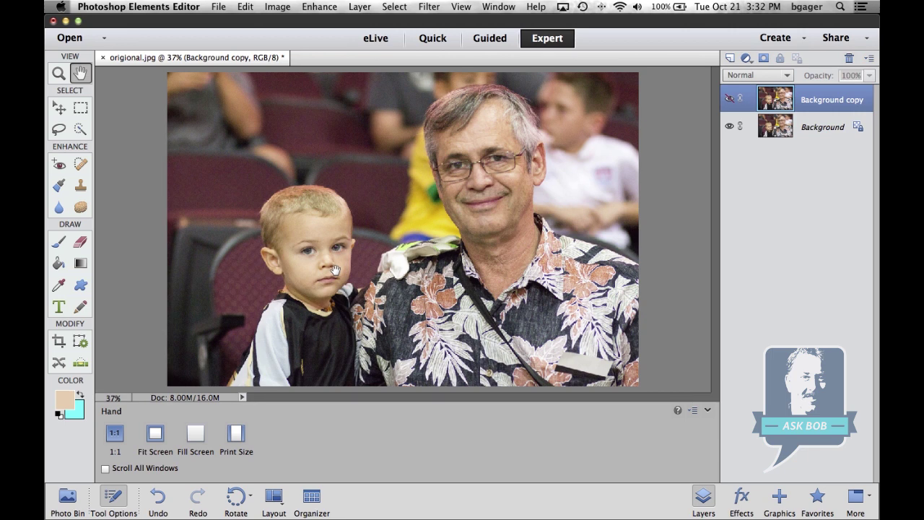
click(729, 101)
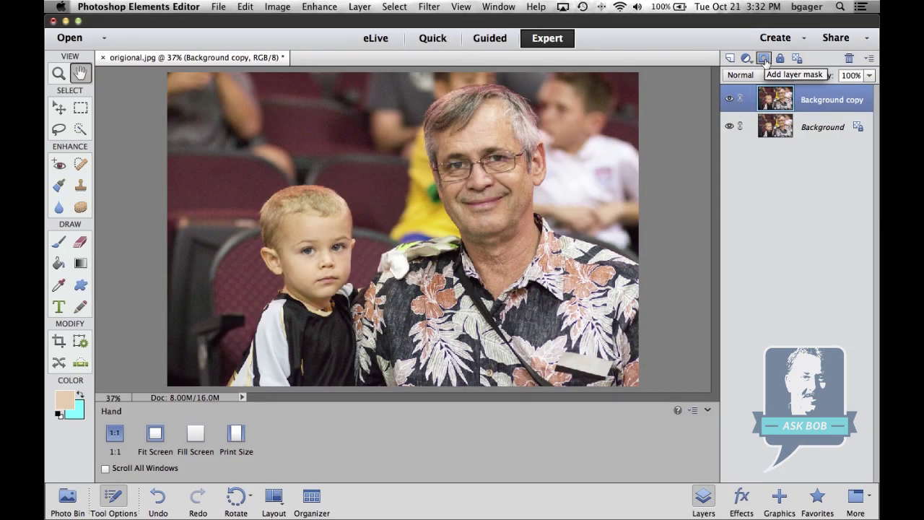
- Add a layer mask to the Background copy layer and hide the Background layer
click(764, 59)
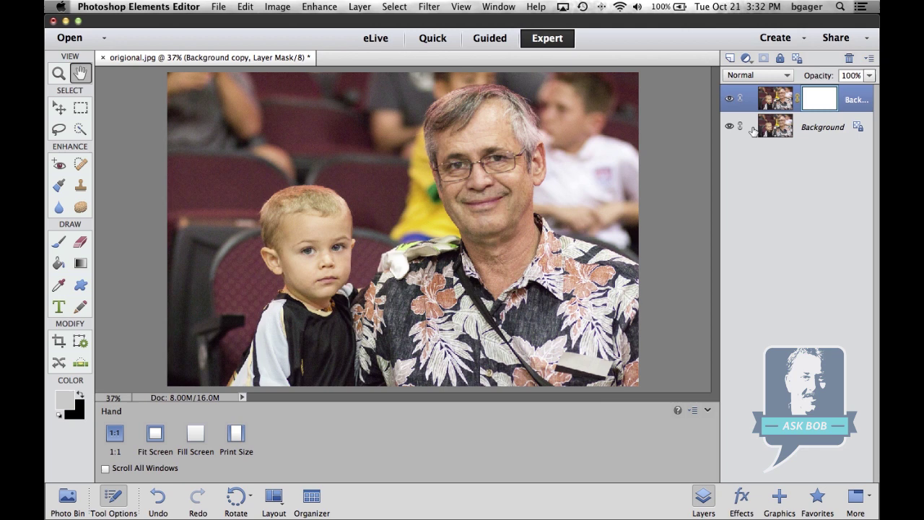
click(729, 128)
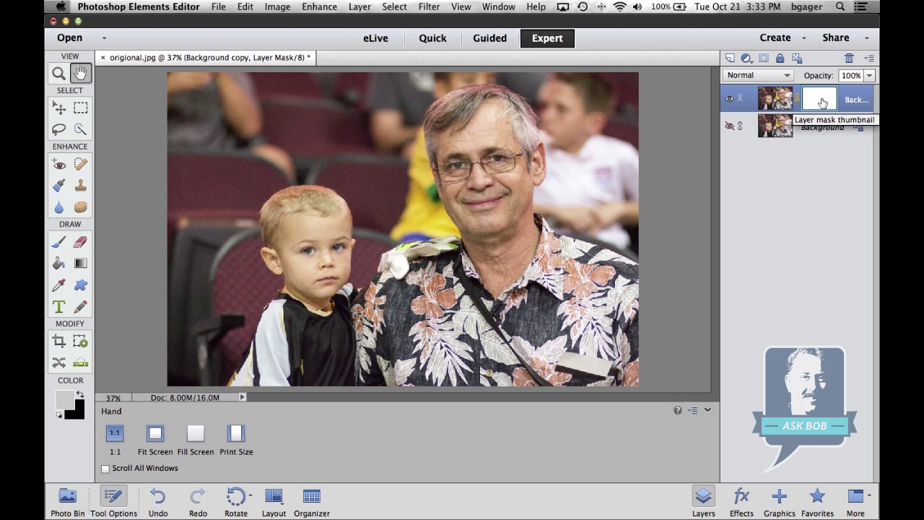
- Paint over the man's face in black on the layer mask with a 125 px brush to hide that area
click(60, 244)
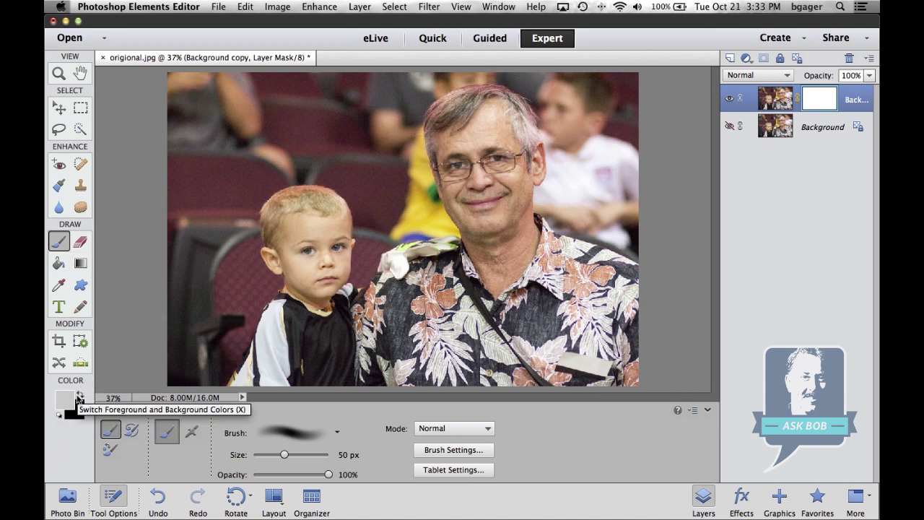
click(79, 394)
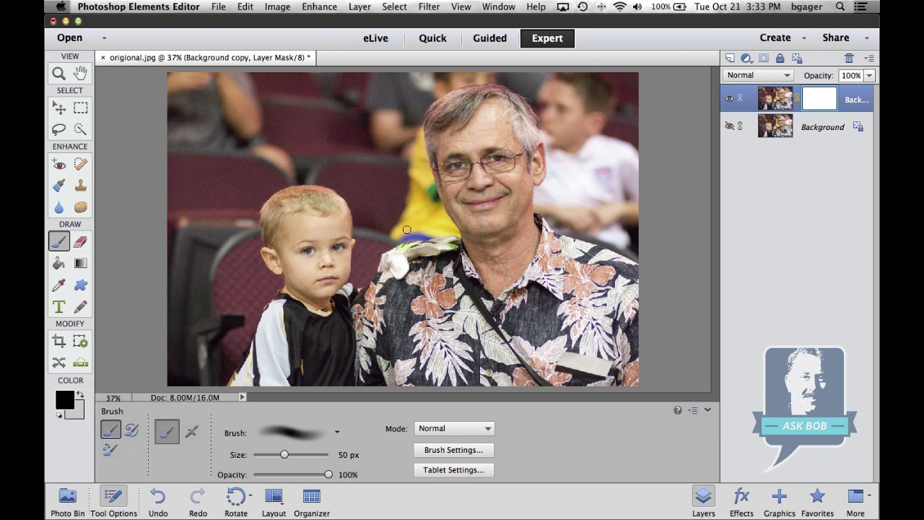
key(bracketright)
key(bracketright)
key(bracketright)
key(bracketright)
key(bracketright)
key(bracketright)
mouse_move(425, 211)
mouse_down()
mouse_move(546, 236)
mouse_move(543, 200)
mouse_move(440, 200)
mouse_move(461, 178)
mouse_move(540, 249)
mouse_move(505, 218)
mouse_move(529, 146)
mouse_move(519, 162)
mouse_move(472, 152)
mouse_move(453, 134)
mouse_move(531, 145)
mouse_move(517, 150)
mouse_move(552, 164)
mouse_move(568, 232)
mouse_move(592, 225)
mouse_move(565, 151)
mouse_move(518, 161)
mouse_move(558, 167)
mouse_move(546, 169)
mouse_move(580, 206)
mouse_move(596, 208)
mouse_move(571, 215)
mouse_up()
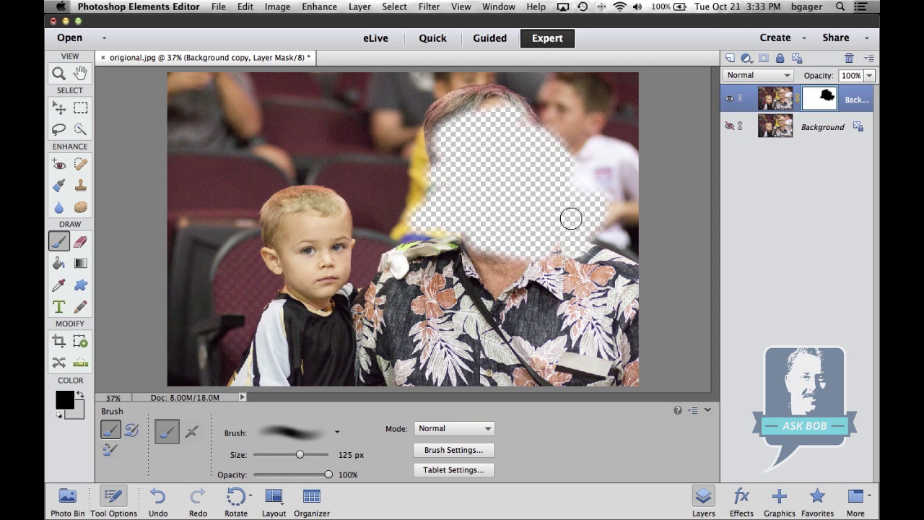
- Paint white on the layer mask over the hidden face, enlarging the brush to 700 px, to restore the man
key(x)
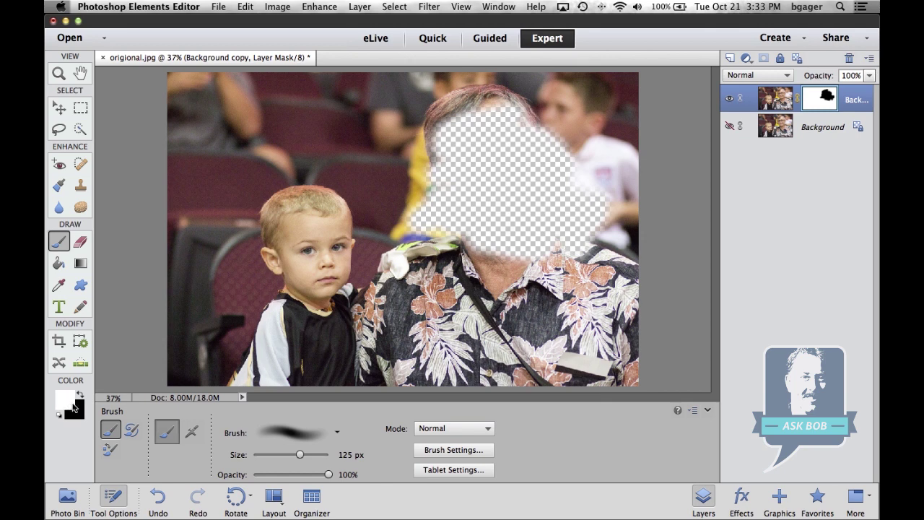
mouse_move(502, 196)
mouse_down()
mouse_move(511, 174)
mouse_move(499, 188)
mouse_move(477, 180)
mouse_move(469, 188)
mouse_move(478, 173)
mouse_move(442, 170)
mouse_move(517, 151)
mouse_move(512, 160)
mouse_move(460, 167)
mouse_move(481, 177)
mouse_move(521, 167)
mouse_up()
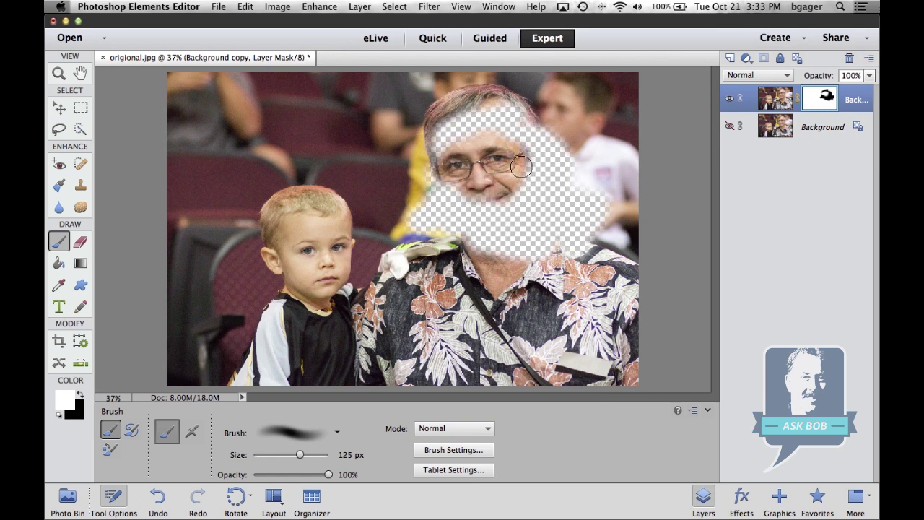
key(bracketright)
key(bracketright)
key(bracketright)
key(bracketright)
key(bracketright)
key(bracketright)
key(bracketright)
key(bracketright)
key(bracketright)
click(490, 189)
mouse_move(491, 189)
mouse_down()
mouse_move(462, 209)
mouse_move(549, 239)
mouse_move(503, 240)
mouse_up()
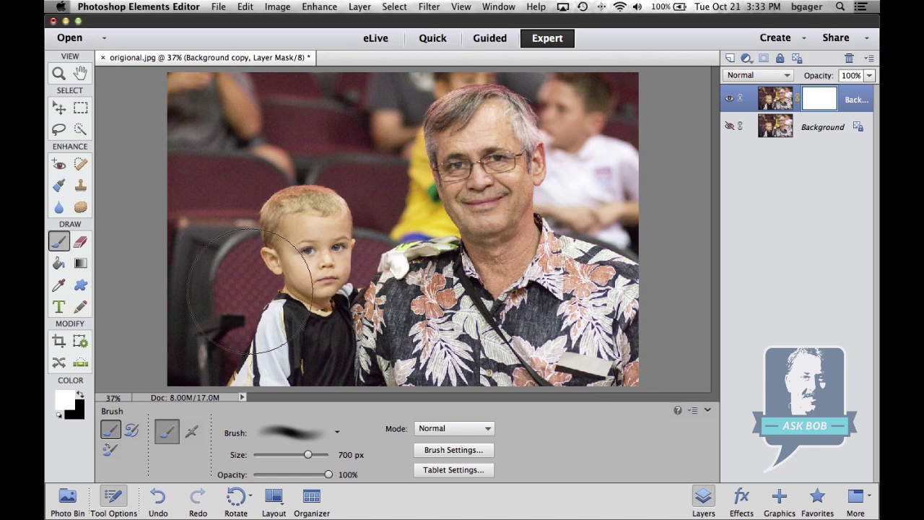
- Fill the whole layer mask with black using the Paint Bucket tool
click(81, 395)
click(61, 265)
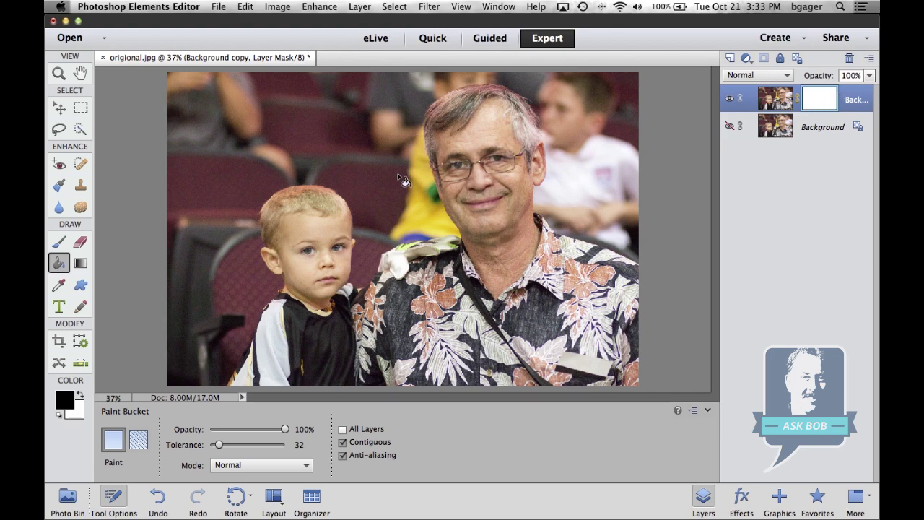
click(356, 153)
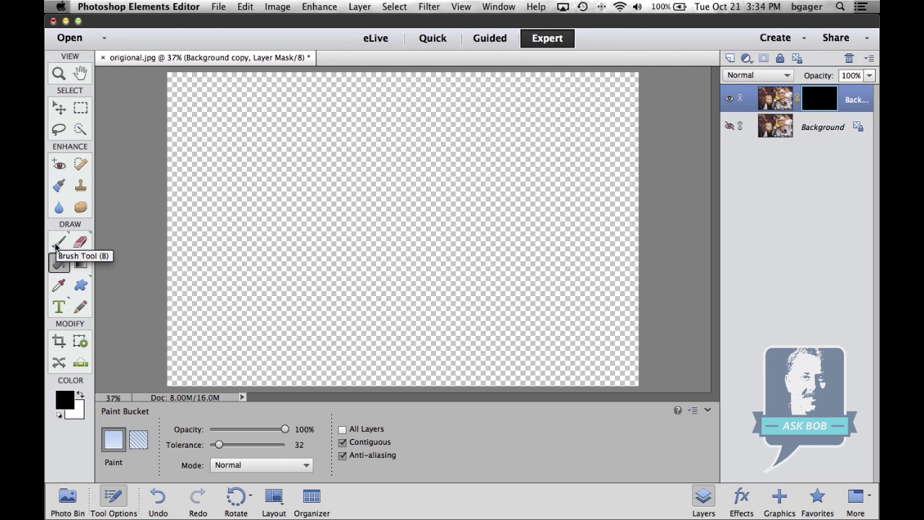
- Set up the Brush tool with white as the foreground color and the soft 27 px brush from Default Brushes
click(56, 246)
click(80, 396)
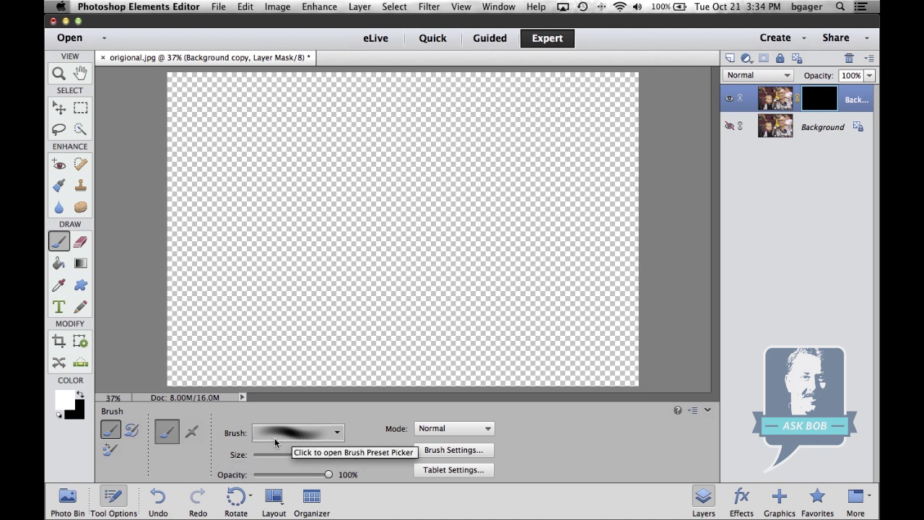
click(336, 433)
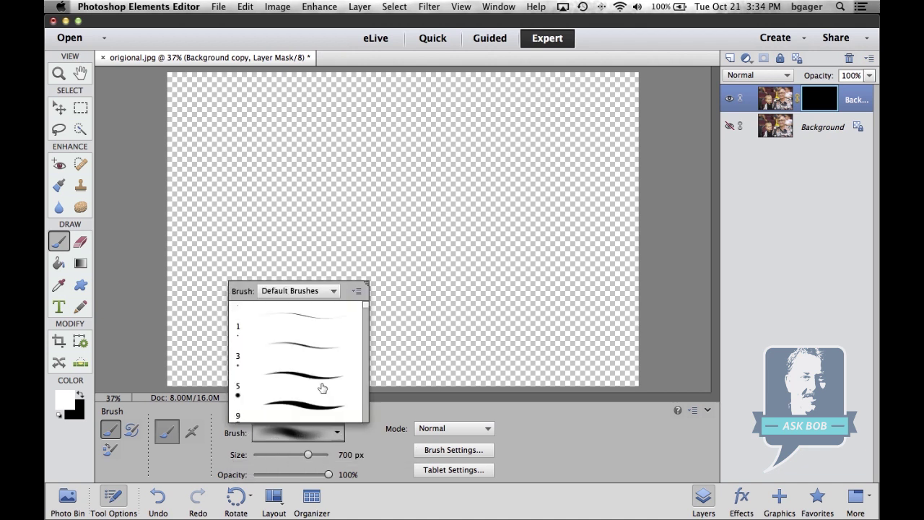
scroll(322, 387, down, 2)
scroll(322, 387, down, 3)
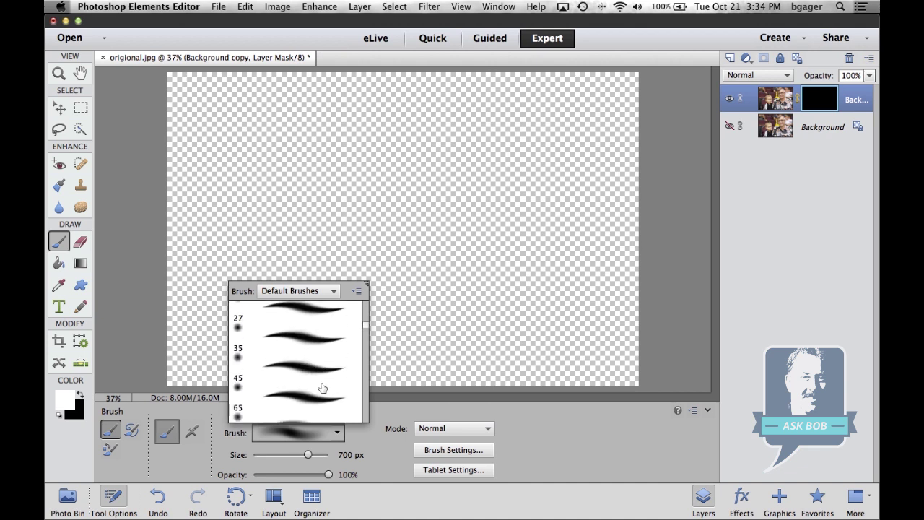
scroll(322, 388, up, 1)
scroll(322, 387, down, 1)
double_click(301, 385)
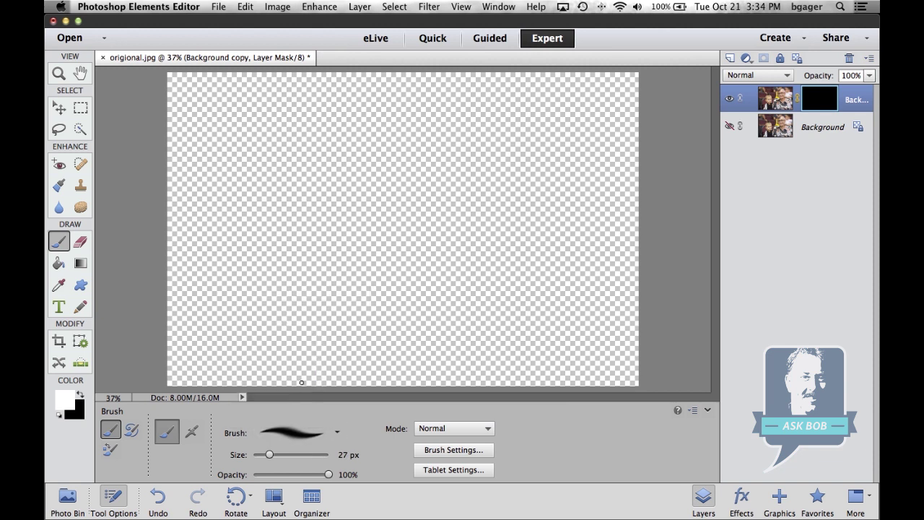
- Paint white on the black layer mask to reveal the boy's face and hair, reducing the brush from 326 px to 90 px
drag(273, 456, 279, 454)
drag(281, 455, 304, 455)
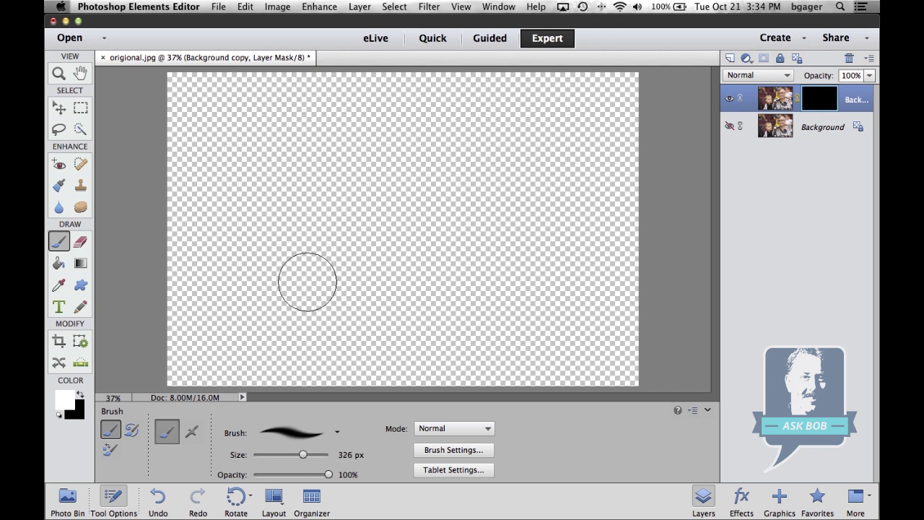
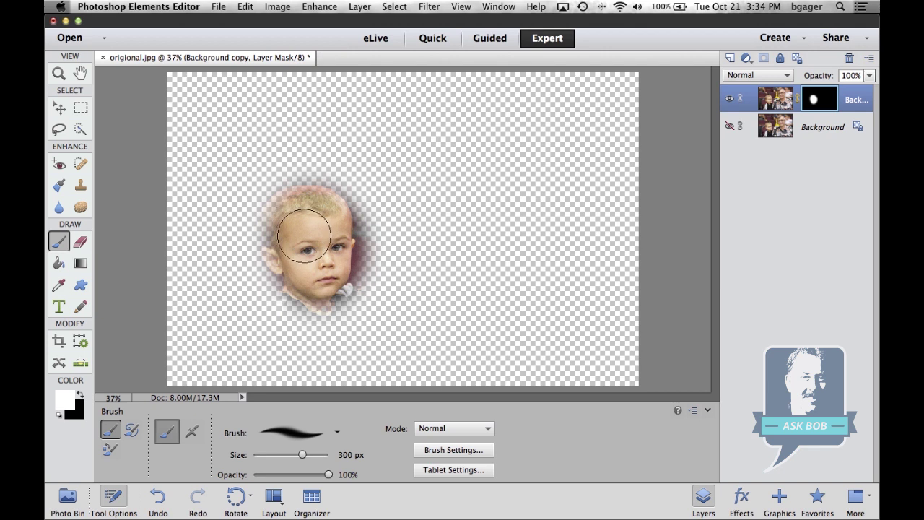
key(bracketleft)
mouse_move(304, 235)
mouse_down()
mouse_move(311, 204)
mouse_move(297, 196)
mouse_move(277, 212)
mouse_move(269, 259)
mouse_move(279, 270)
mouse_move(270, 263)
mouse_move(267, 254)
mouse_move(290, 272)
mouse_move(347, 249)
mouse_move(333, 291)
mouse_move(304, 290)
mouse_move(285, 272)
mouse_move(323, 276)
mouse_move(325, 196)
mouse_move(286, 195)
mouse_move(273, 215)
mouse_move(288, 190)
mouse_move(278, 218)
mouse_up()
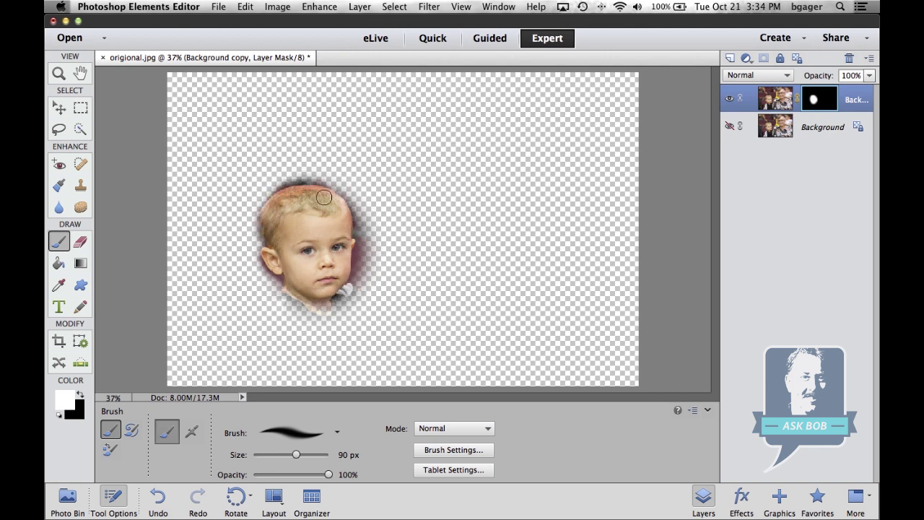
- Paint black on the layer mask with a 40 px brush to trim the spill around the boy's ears, cheeks and chin at 100% zoom
click(64, 77)
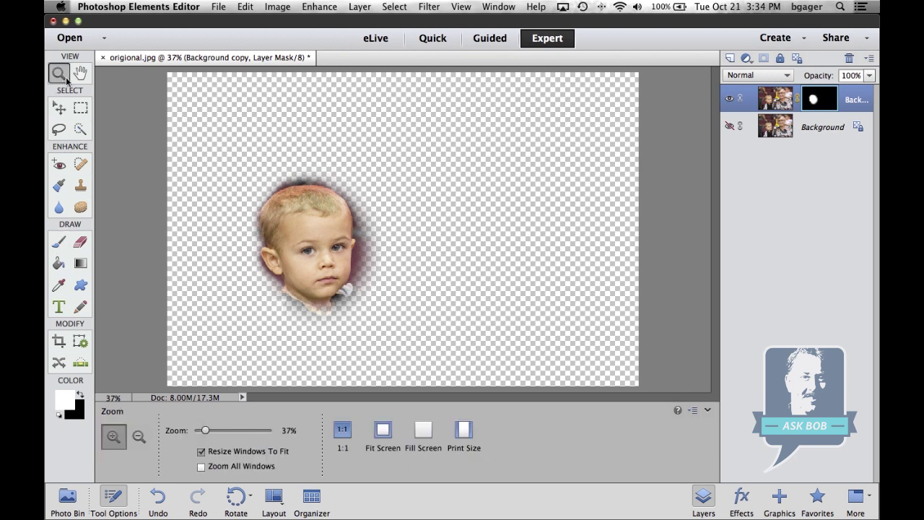
click(285, 238)
click(447, 254)
click(450, 258)
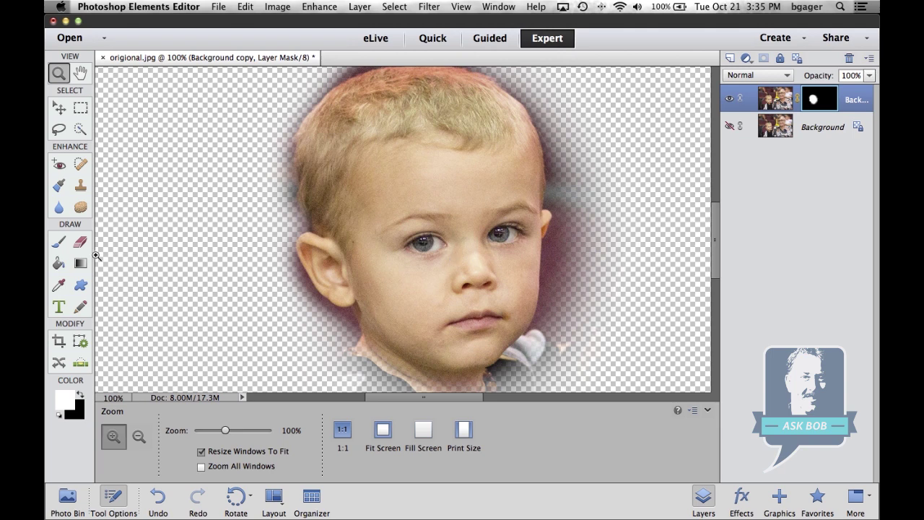
click(59, 243)
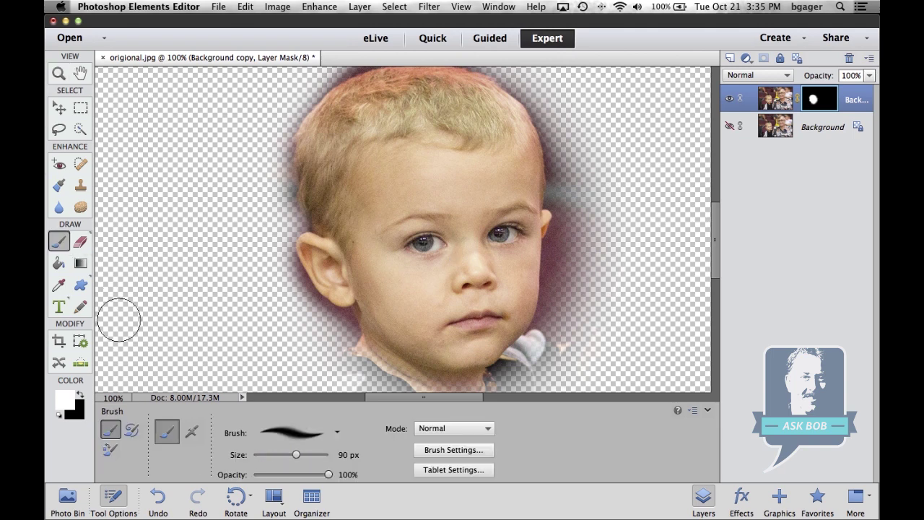
click(80, 395)
key(bracketleft)
key(bracketleft)
key(bracketleft)
key(bracketleft)
key(bracketleft)
mouse_move(293, 272)
mouse_down()
mouse_move(316, 309)
mouse_move(349, 322)
mouse_move(378, 367)
mouse_move(424, 387)
mouse_move(524, 382)
mouse_move(517, 372)
mouse_move(541, 334)
mouse_move(488, 376)
mouse_move(440, 382)
mouse_move(386, 362)
mouse_move(339, 332)
mouse_up()
mouse_move(551, 261)
mouse_down()
mouse_move(553, 301)
mouse_move(529, 359)
mouse_move(576, 326)
mouse_move(576, 274)
mouse_move(565, 276)
mouse_move(563, 249)
mouse_move(568, 202)
mouse_move(553, 202)
mouse_move(557, 163)
mouse_move(583, 195)
mouse_move(607, 291)
mouse_move(569, 266)
mouse_move(556, 232)
mouse_move(563, 338)
mouse_up()
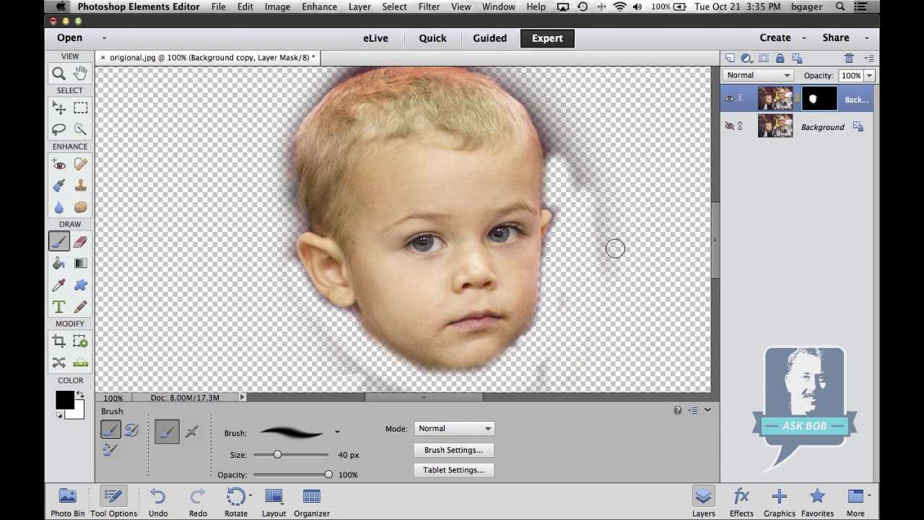
- Enlarge the black brush to 100 px and mask out the background spill beside and above the boy's head
key(bracketright)
key(bracketright)
key(bracketright)
key(bracketright)
key(bracketright)
key(bracketright)
mouse_move(600, 267)
mouse_down()
mouse_move(605, 243)
mouse_move(596, 165)
mouse_up()
scroll(597, 171, up, 1)
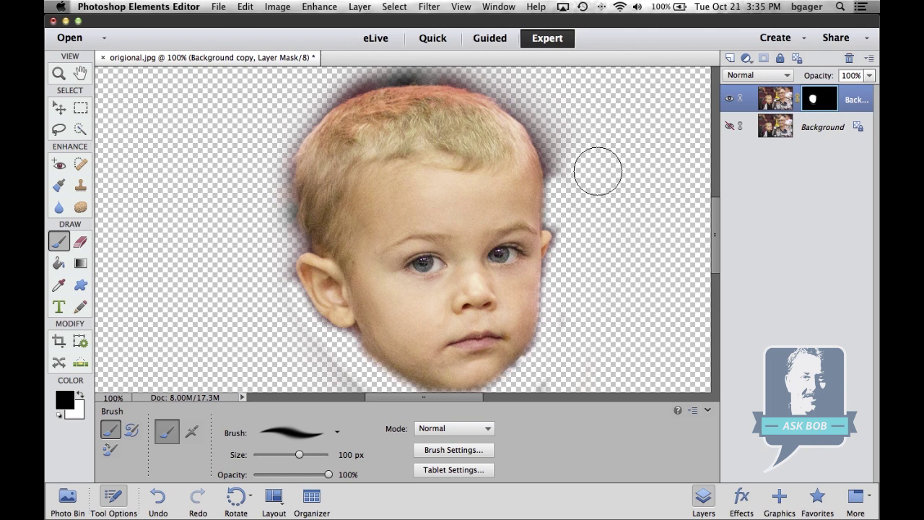
scroll(587, 159, up, 4)
mouse_move(561, 189)
mouse_down()
mouse_move(477, 197)
mouse_move(398, 137)
mouse_move(332, 117)
mouse_move(214, 155)
mouse_move(161, 232)
mouse_move(158, 264)
mouse_move(184, 197)
mouse_move(228, 154)
mouse_move(326, 143)
mouse_move(447, 157)
mouse_move(498, 219)
mouse_move(405, 159)
mouse_move(363, 144)
mouse_move(499, 230)
mouse_move(409, 172)
mouse_move(329, 156)
mouse_move(211, 181)
mouse_move(234, 178)
mouse_move(181, 293)
mouse_move(211, 226)
mouse_move(253, 185)
mouse_move(293, 177)
mouse_move(406, 188)
mouse_move(462, 231)
mouse_up()
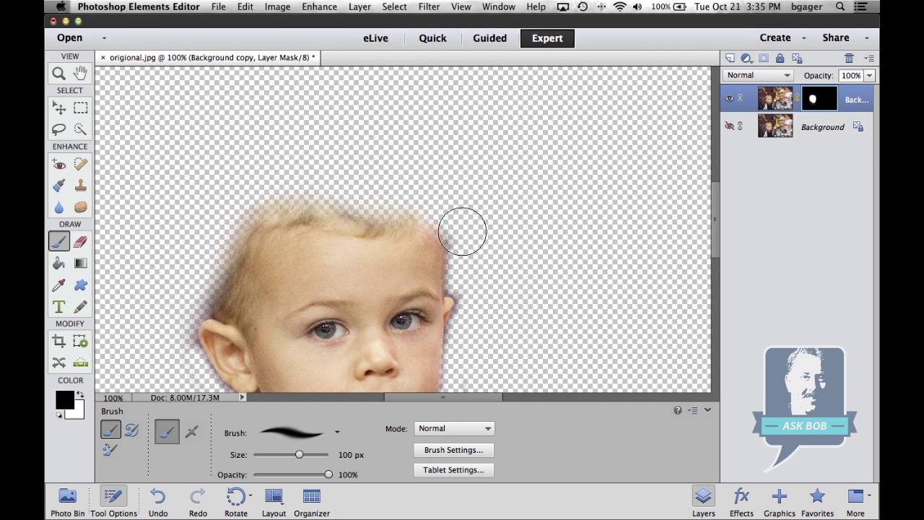
- Mask out the faint remnants below the boy's ear and chin with the 100 px black brush
key(space)
drag(353, 200, 392, 127)
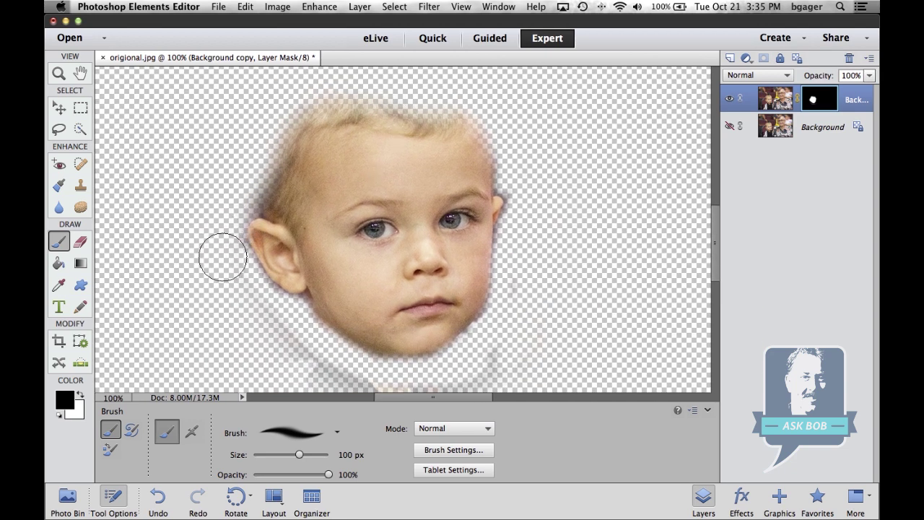
mouse_move(279, 355)
mouse_down()
mouse_move(368, 406)
mouse_move(469, 398)
mouse_move(609, 313)
mouse_move(461, 370)
mouse_move(283, 370)
mouse_up()
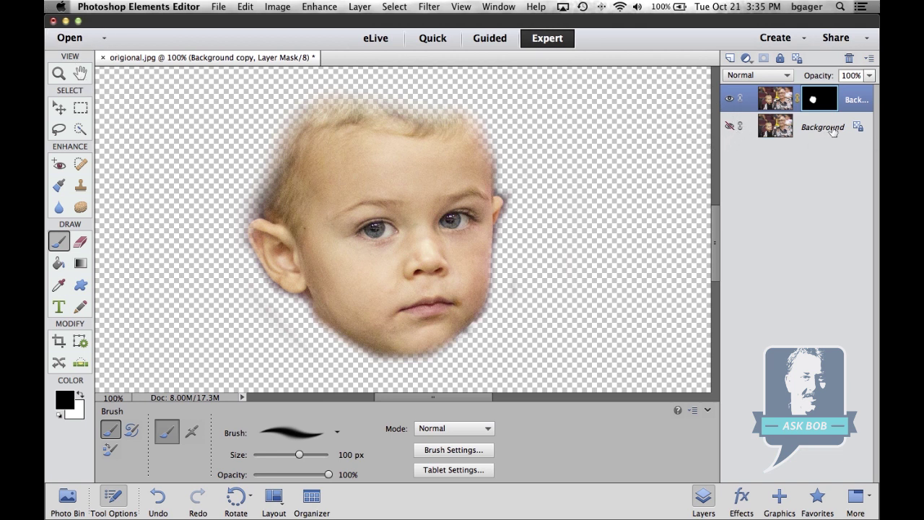
- Turn the Background layer back on and toggle the masked copy off and on to compare the boy's skin tone
click(730, 128)
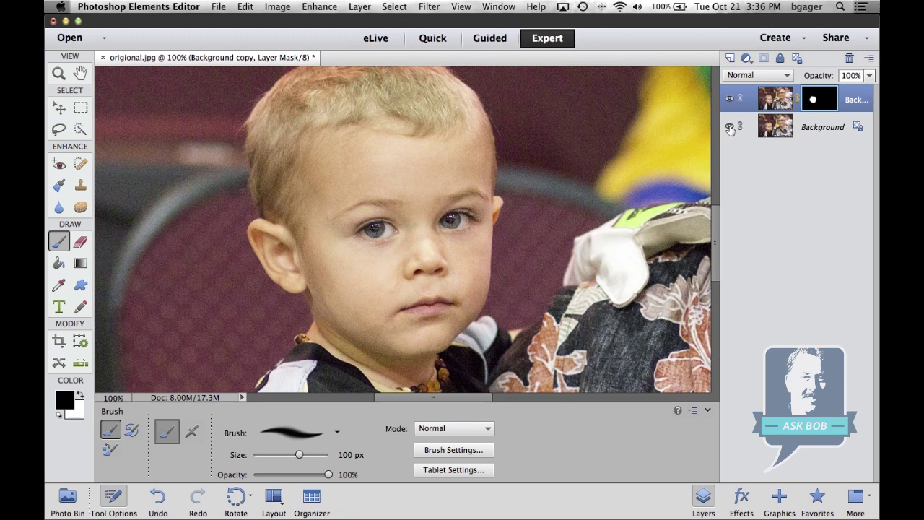
click(730, 127)
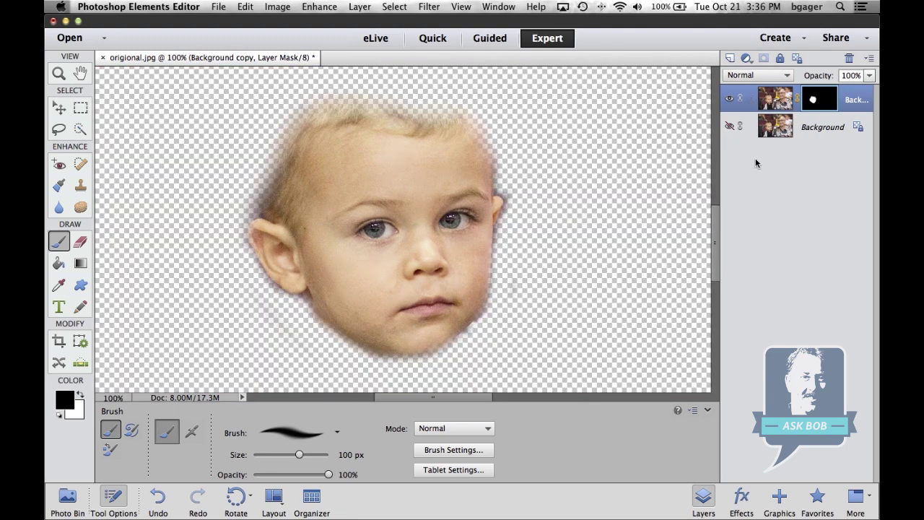
click(729, 127)
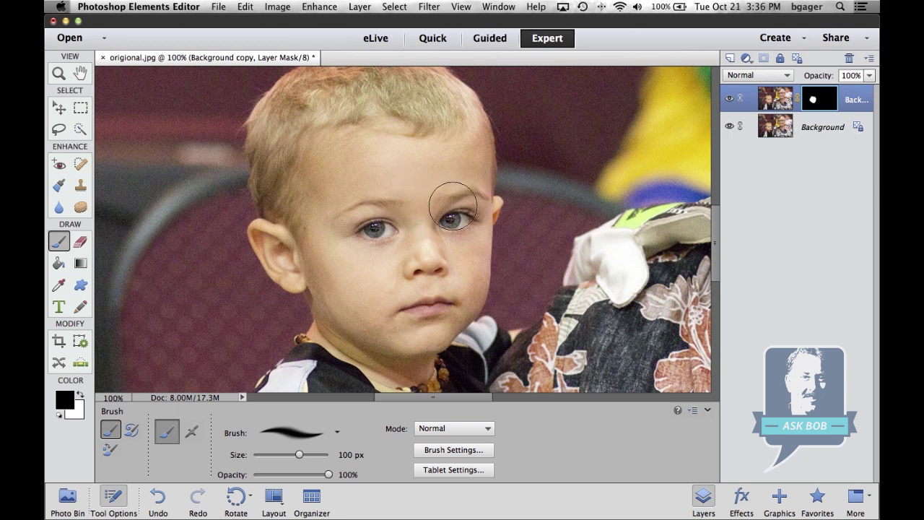
click(730, 101)
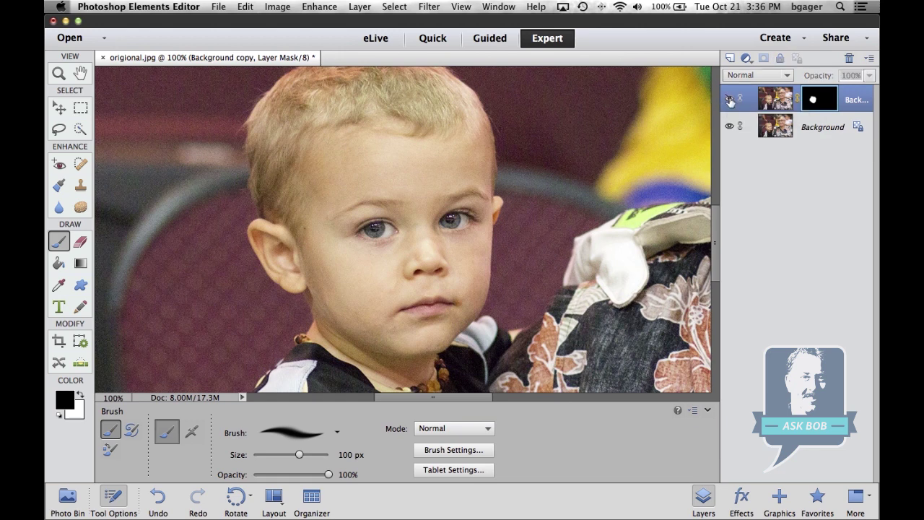
click(729, 101)
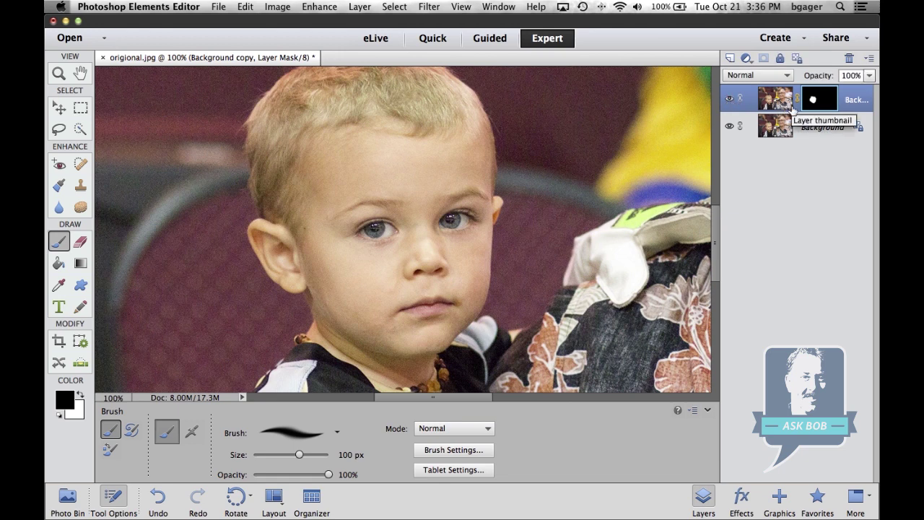
- Duplicate the Background layer and move the duplicate to the top of the layer stack
double_click(80, 73)
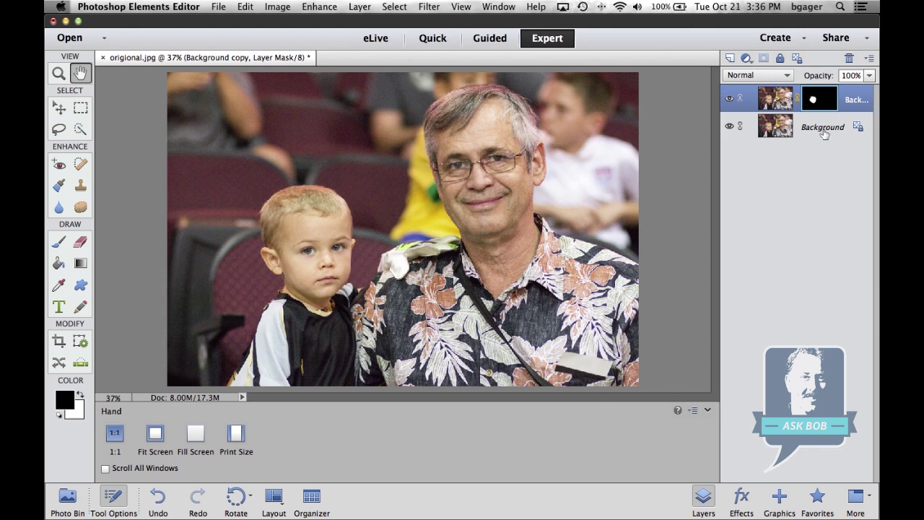
click(778, 129)
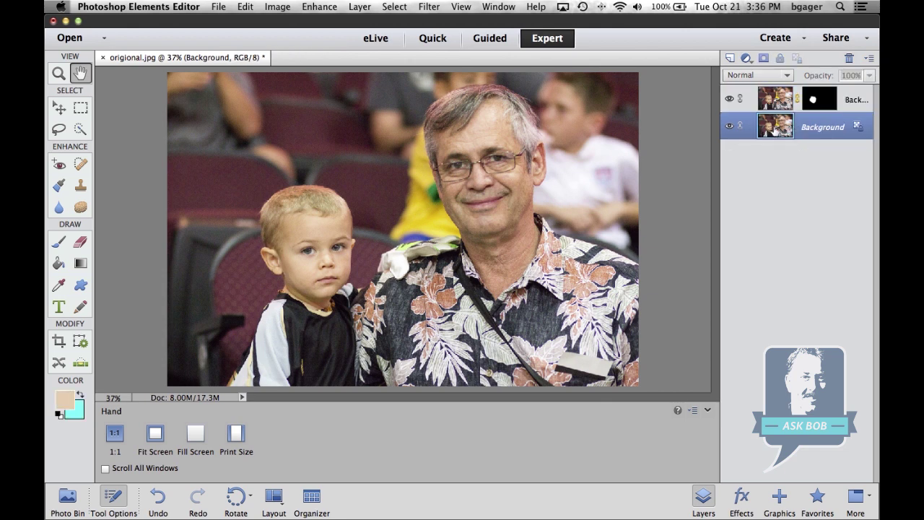
drag(778, 131, 730, 60)
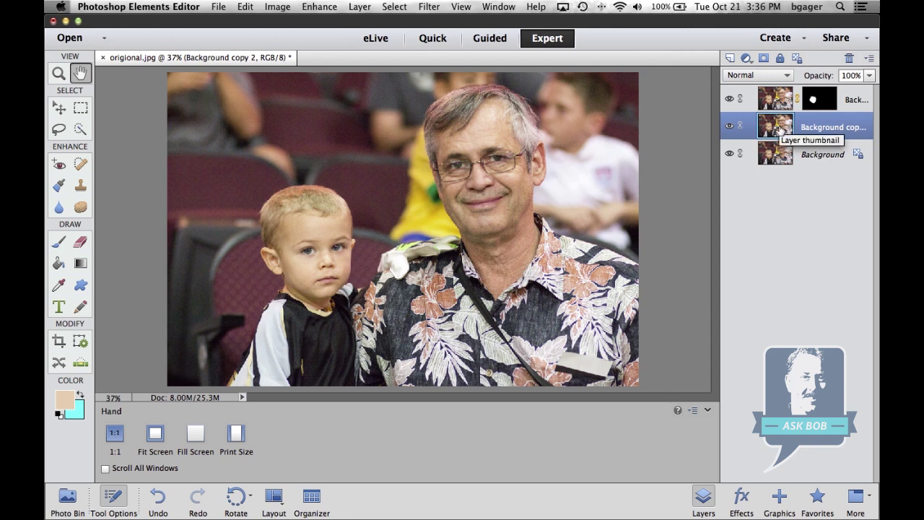
drag(776, 127, 774, 94)
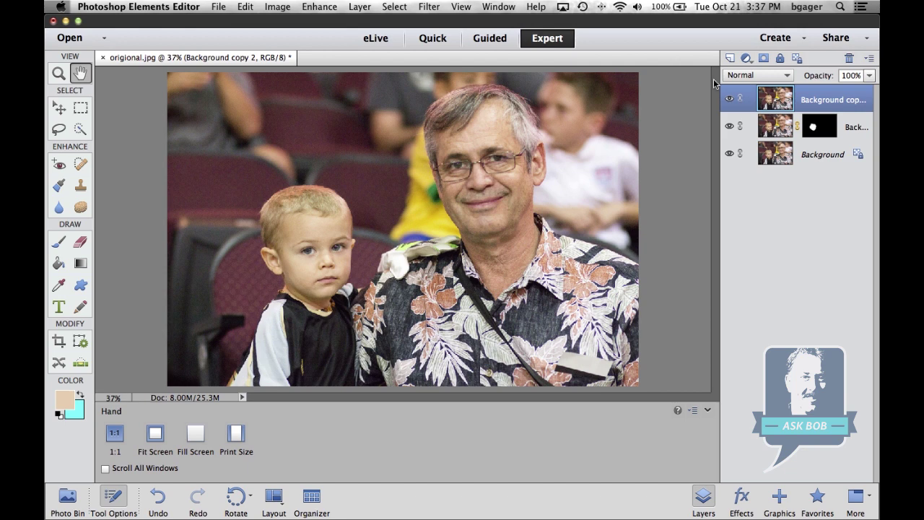
- Start a Hue/Saturation adjustment on the top duplicate layer and set the Master hue to -2
click(321, 7)
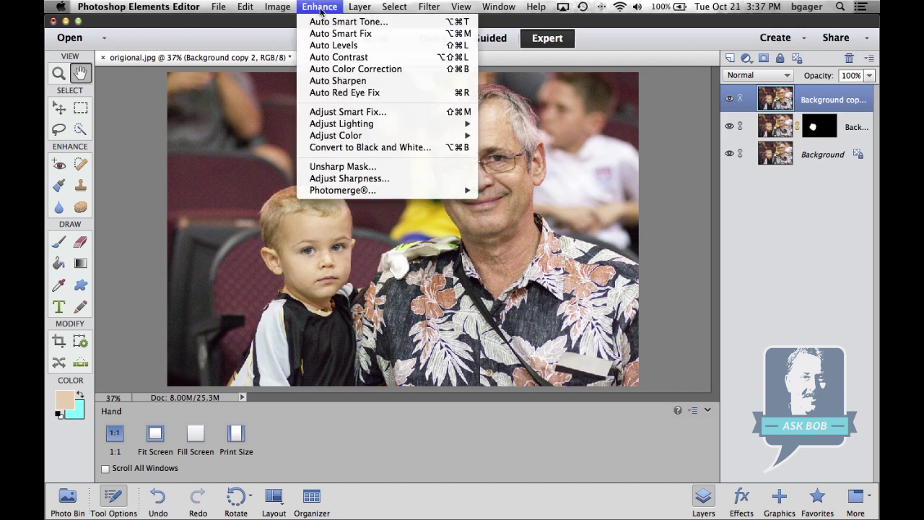
mouse_move(349, 139)
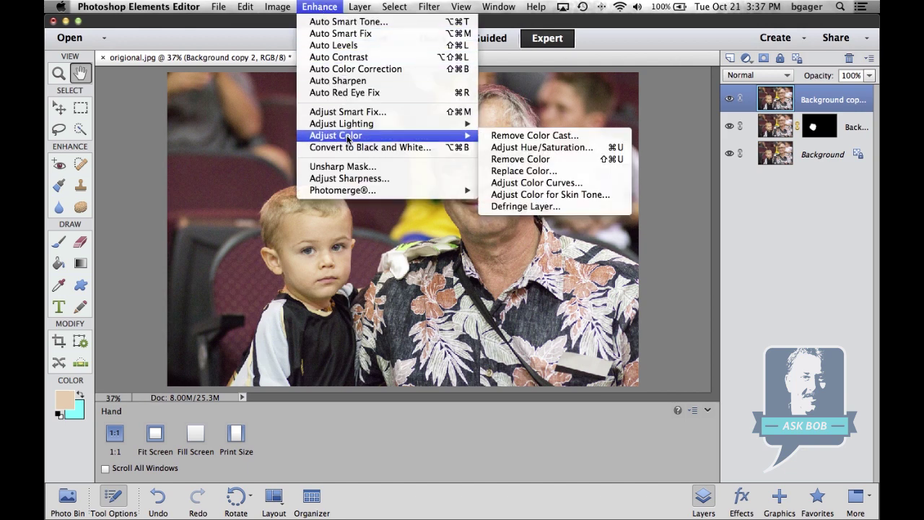
click(571, 148)
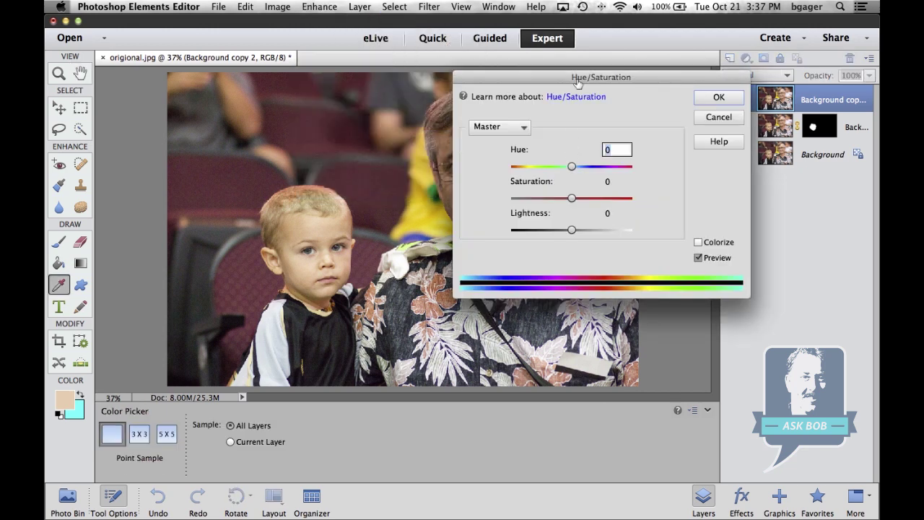
drag(576, 75, 516, 197)
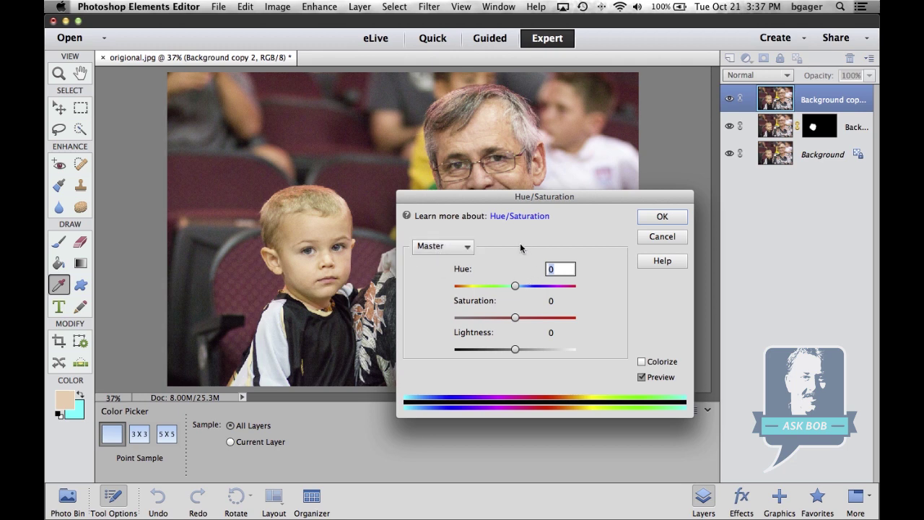
drag(514, 286, 514, 289)
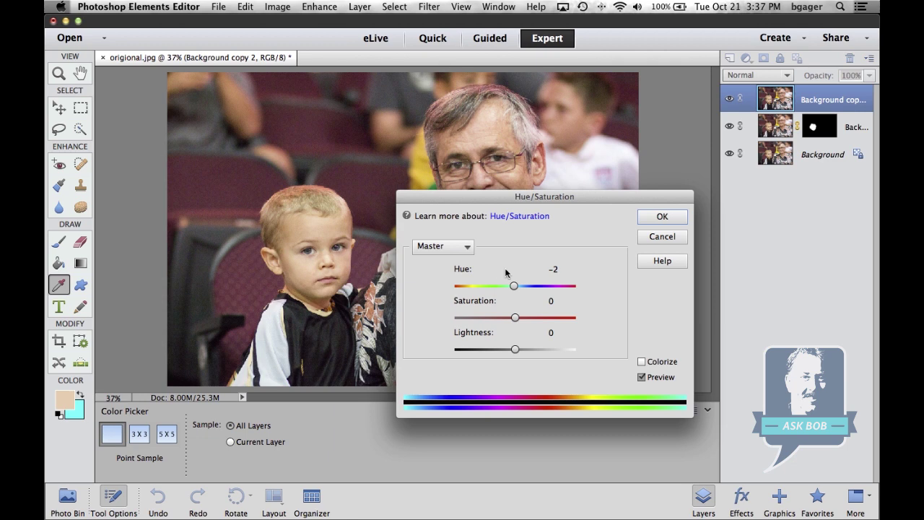
- Lower the Reds saturation to about -79, apply the adjustment and compare the photo with the top layer hidden and shown
click(438, 248)
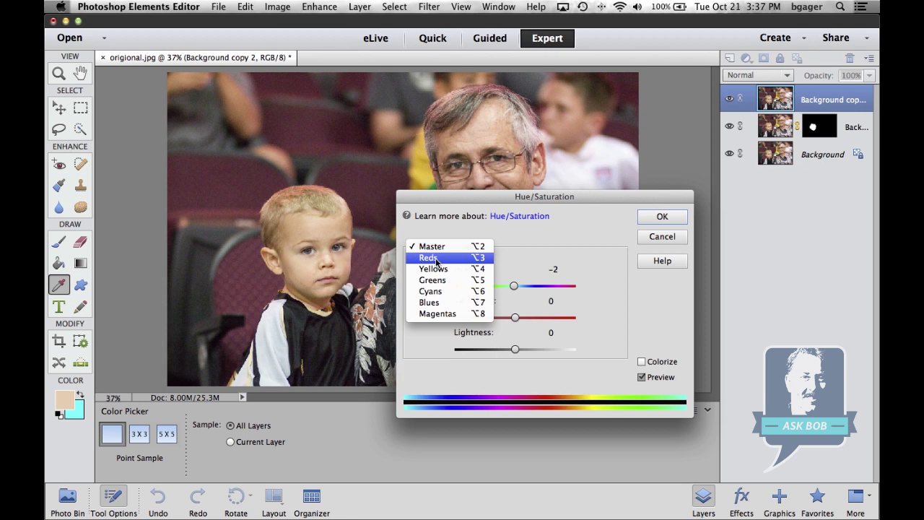
click(436, 258)
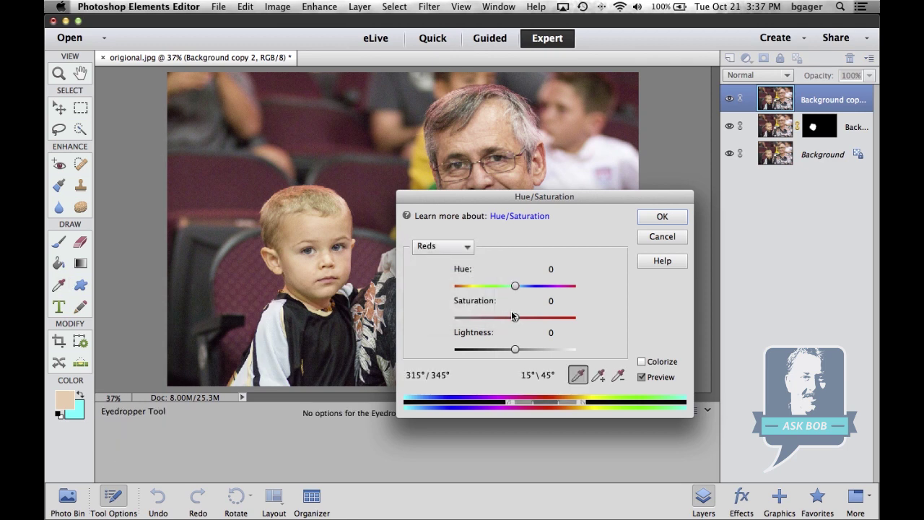
drag(514, 318, 436, 321)
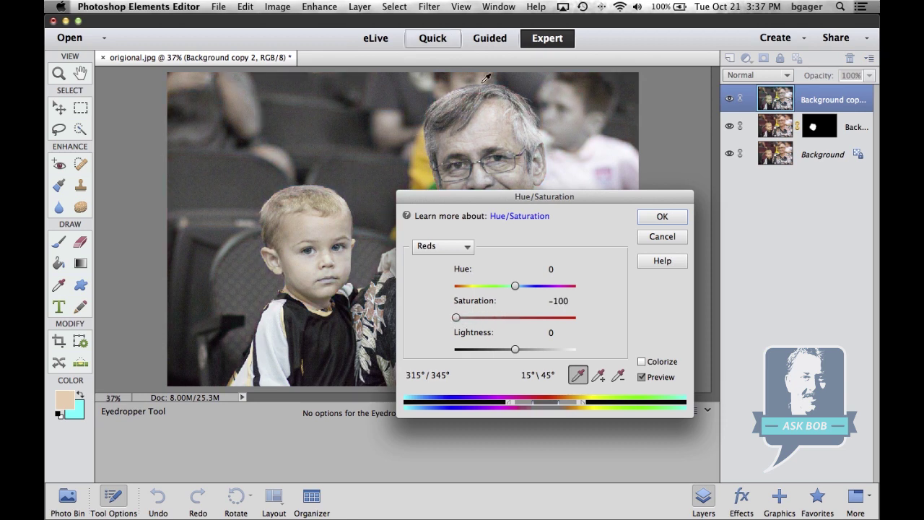
drag(415, 204, 463, 214)
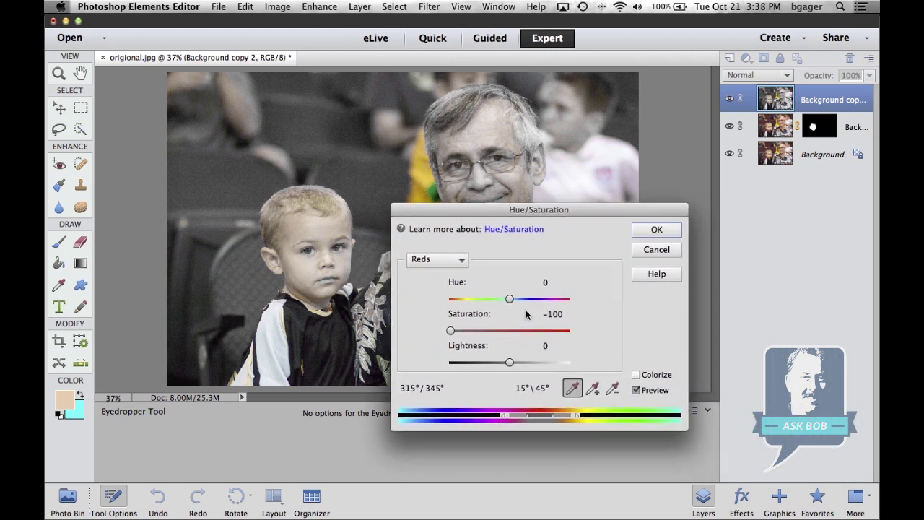
drag(450, 330, 464, 333)
drag(465, 332, 463, 332)
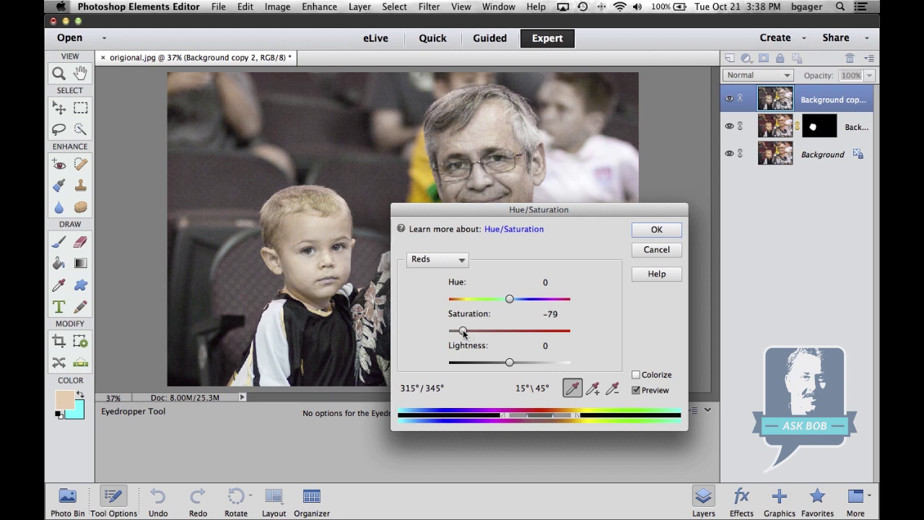
drag(463, 332, 462, 333)
click(654, 231)
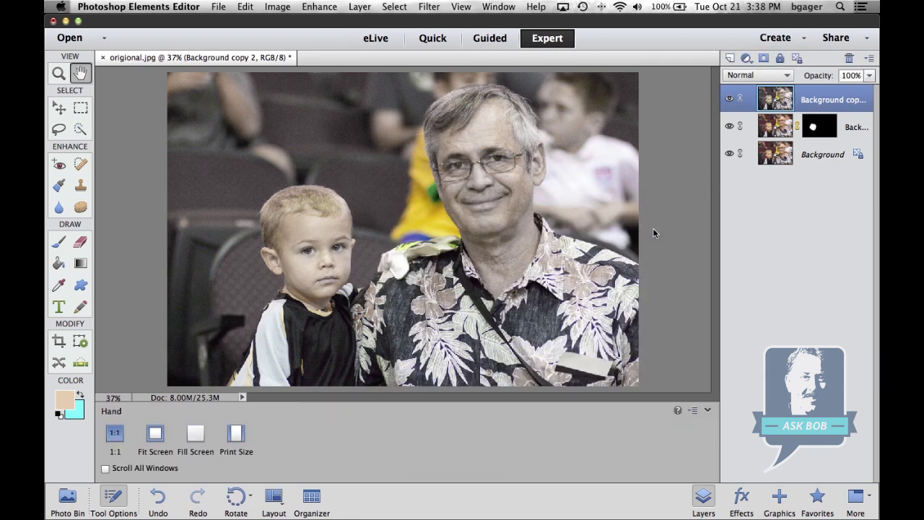
click(729, 102)
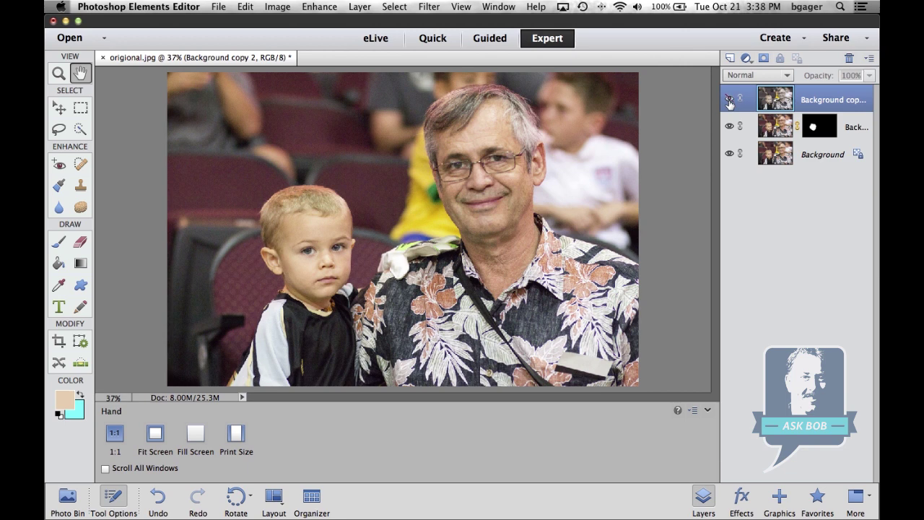
click(729, 101)
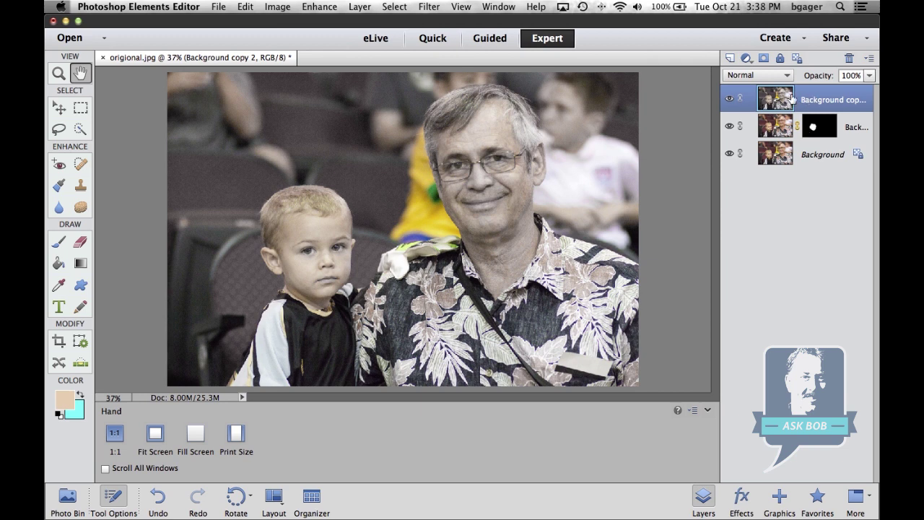
- Add a layer mask to the top duplicate layer and fill the mask with black using the Paint Bucket
click(763, 58)
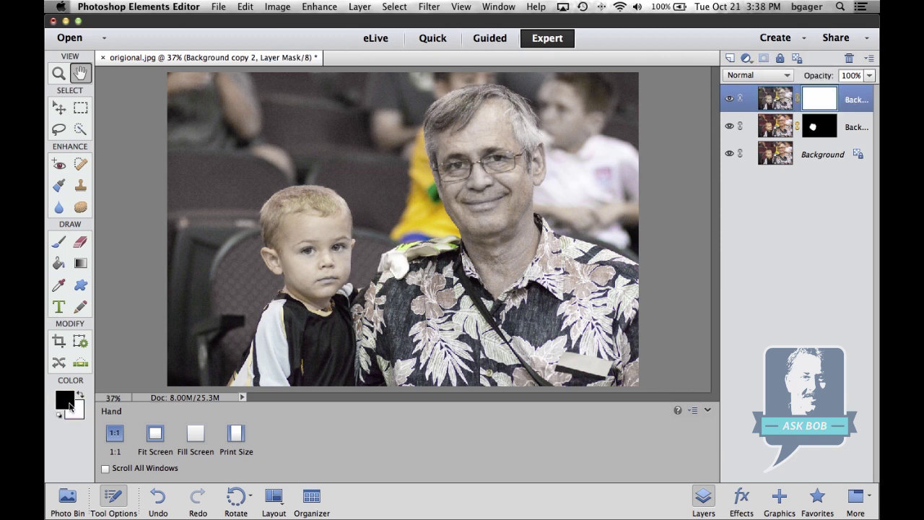
click(59, 264)
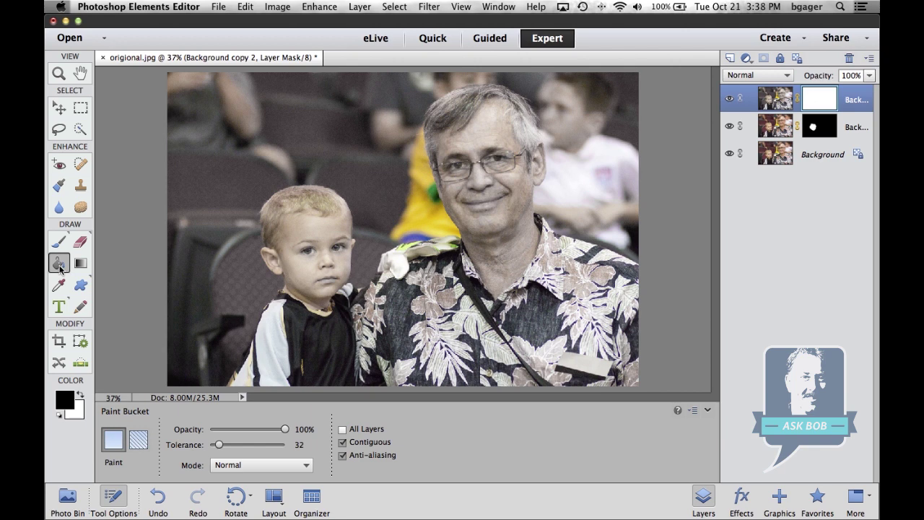
click(411, 200)
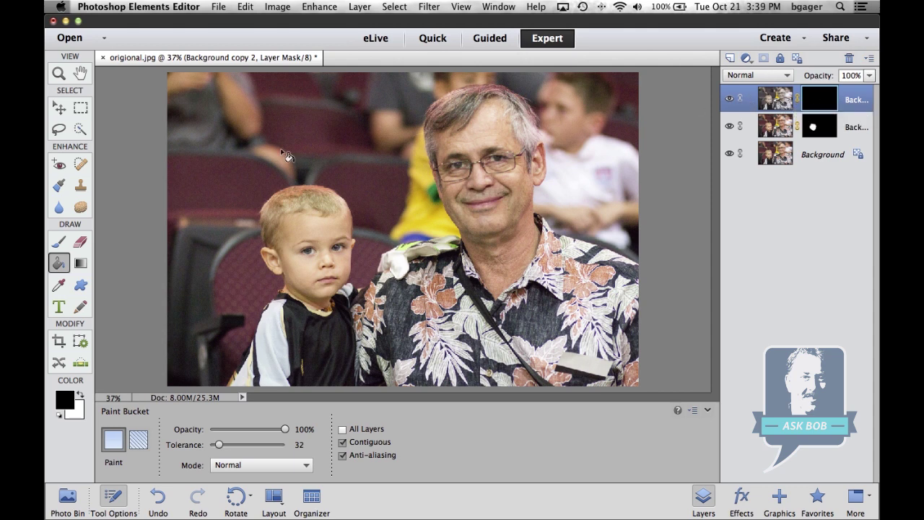
- Paint white on the mask over the man's hair with the Brush, starting at 100 px and reducing the size to 45 px
click(57, 244)
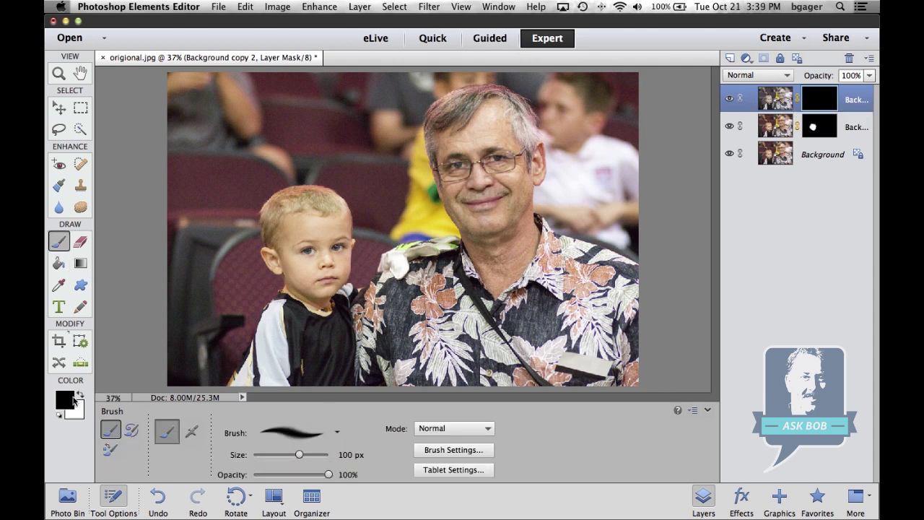
click(79, 394)
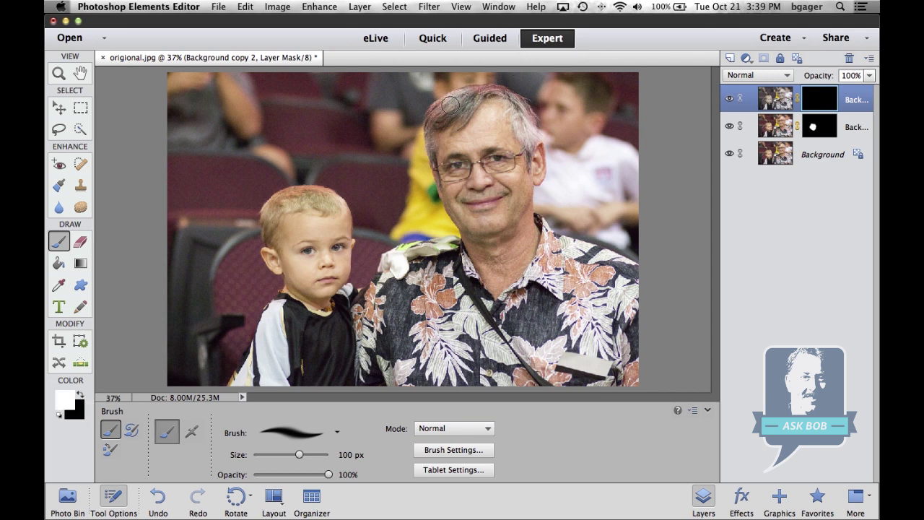
mouse_move(438, 120)
mouse_down()
mouse_move(483, 89)
mouse_move(515, 103)
mouse_move(529, 143)
mouse_move(518, 102)
mouse_move(478, 93)
mouse_move(435, 112)
mouse_move(431, 156)
mouse_move(528, 127)
mouse_move(519, 106)
mouse_move(483, 94)
mouse_move(466, 100)
mouse_move(456, 121)
mouse_move(465, 98)
mouse_move(481, 96)
mouse_move(541, 146)
mouse_move(528, 137)
mouse_up()
key(bracketleft)
key(bracketleft)
key(bracketleft)
key(bracketleft)
key(bracketleft)
key(bracketleft)
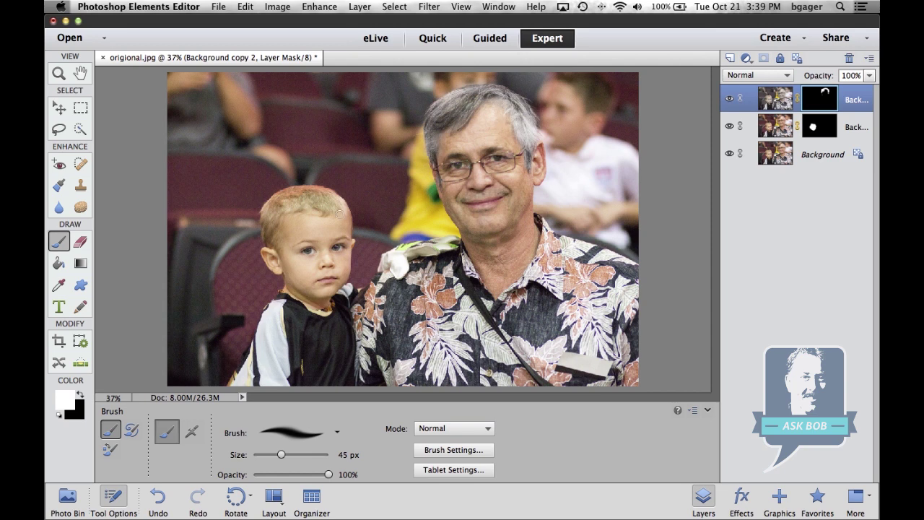
- Enlarge the brush, paint white on the mask over the boy's hair, and reduce the brush size to 40 px
key(bracketright)
key(bracketright)
key(bracketright)
key(bracketright)
key(bracketright)
key(bracketright)
key(bracketright)
key(bracketright)
key(bracketright)
mouse_move(331, 203)
mouse_down()
mouse_move(284, 196)
mouse_move(267, 217)
mouse_up()
key(bracketleft)
key(bracketleft)
key(bracketleft)
key(bracketleft)
key(bracketleft)
- Choose a medium gray foreground color, repaint the boy's hair in the mask with it, and compare the photo with the top layer hidden and shown
click(65, 403)
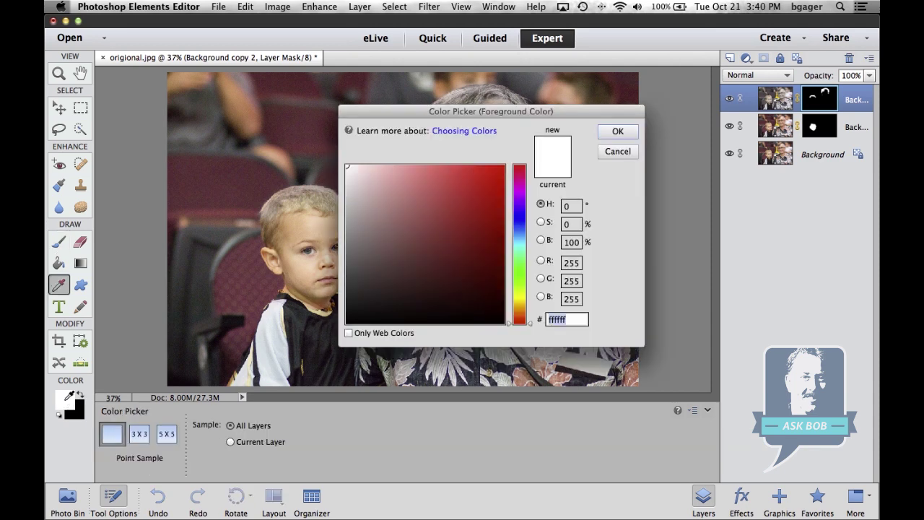
drag(346, 197, 346, 240)
click(617, 131)
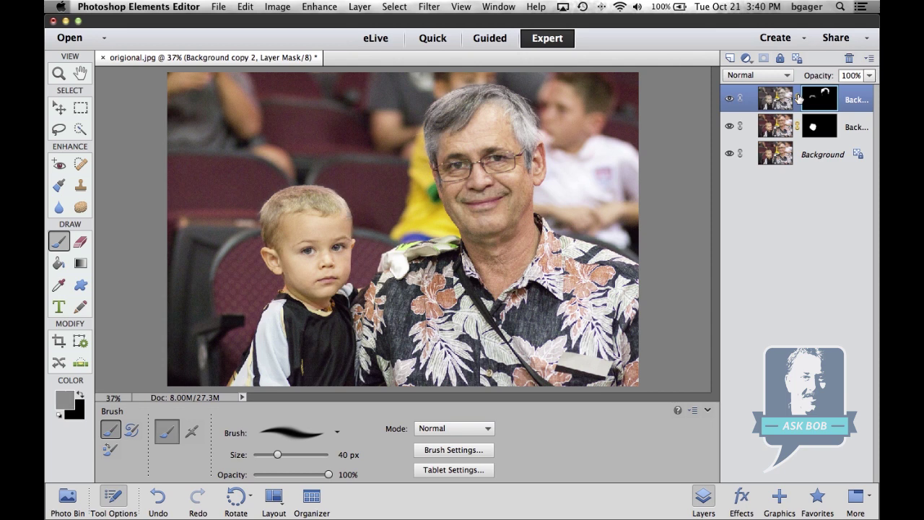
click(729, 99)
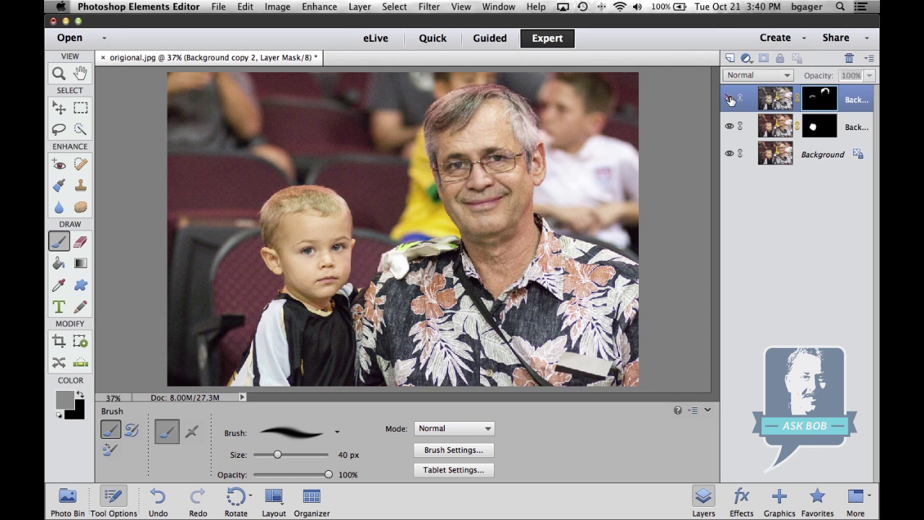
click(729, 100)
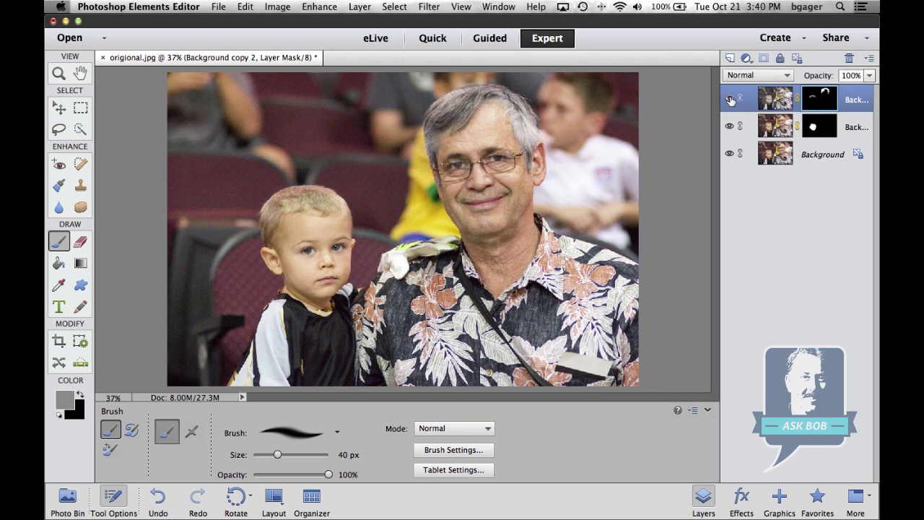